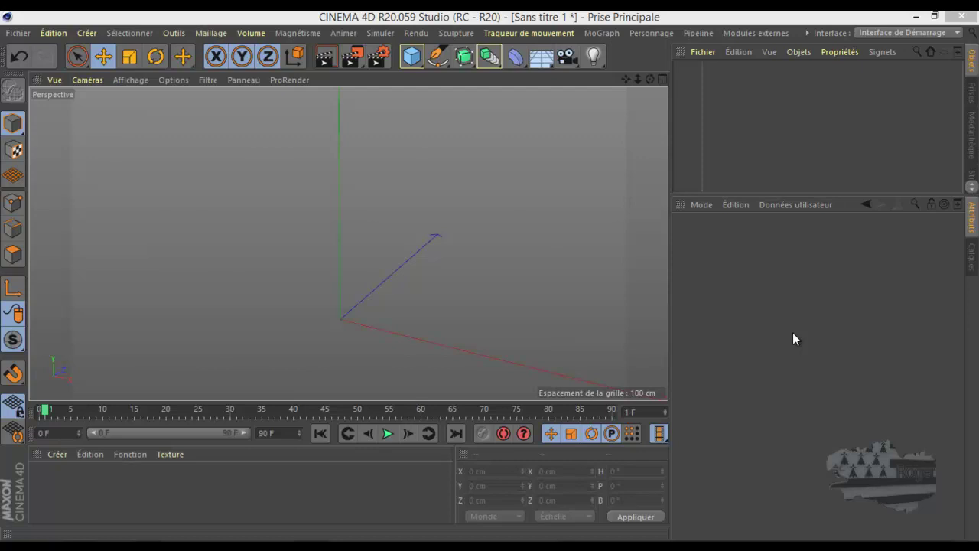
Add a Camera deformer and switch the interface to the custom c4droger user layout.
left_click(519, 61)
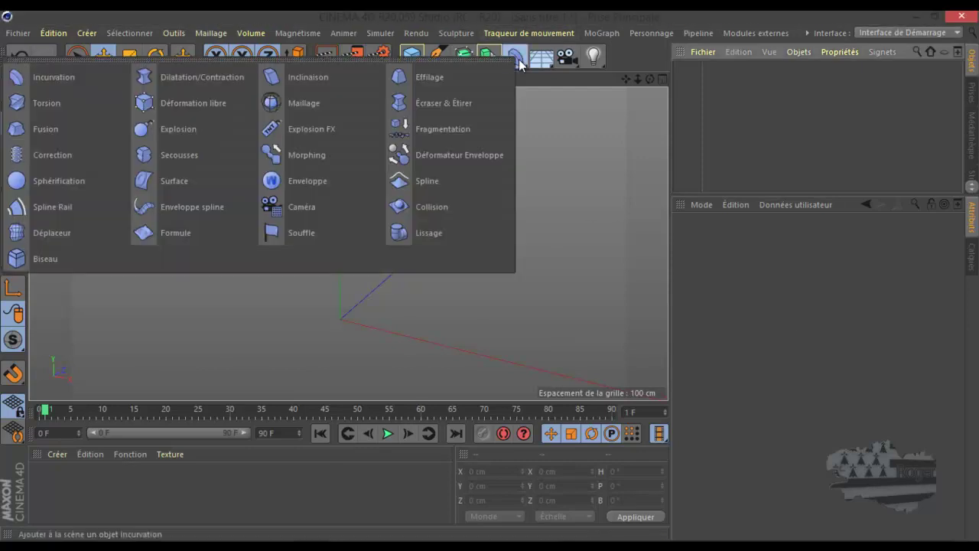
left_click(291, 206)
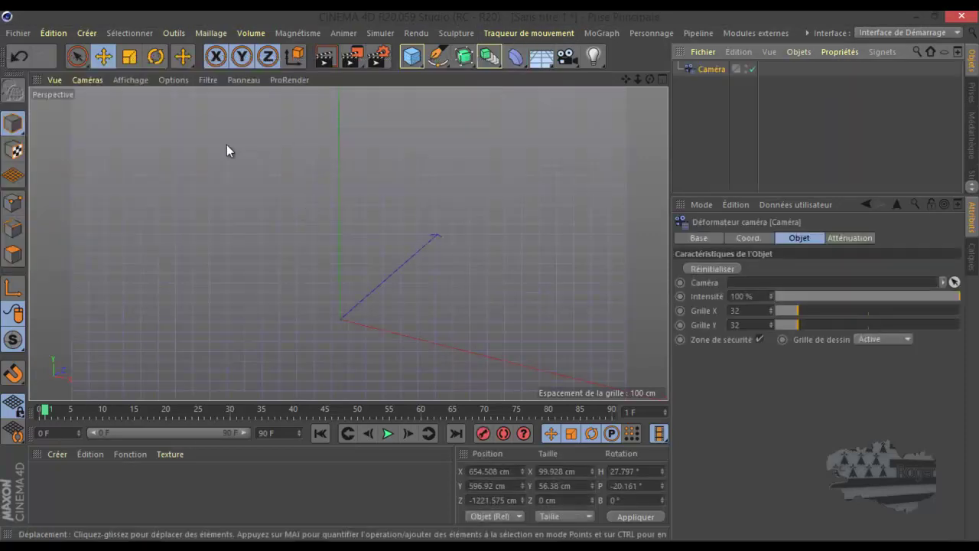
left_click(881, 32)
left_click(885, 91)
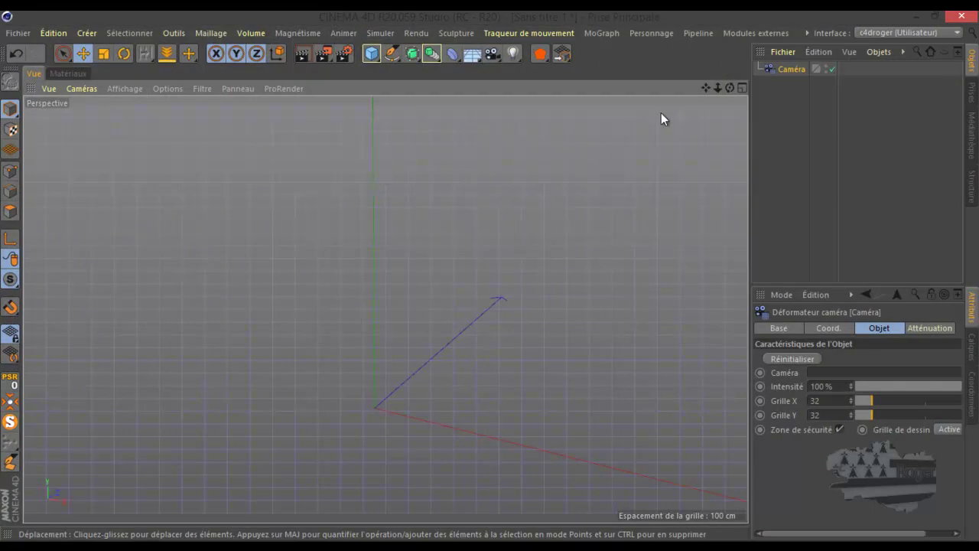
Add a Pantin puppet figure and orbit the view around it.
left_click(371, 56)
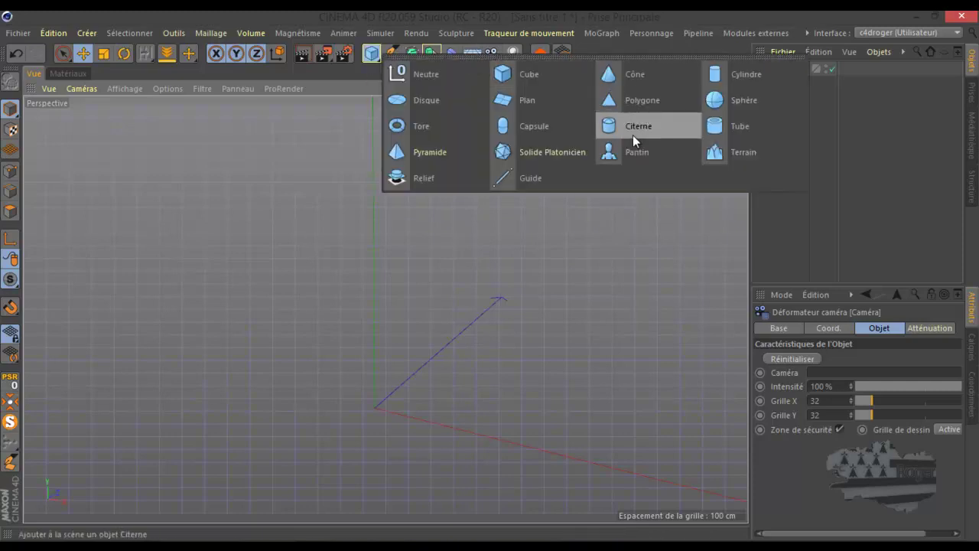
left_click(618, 150)
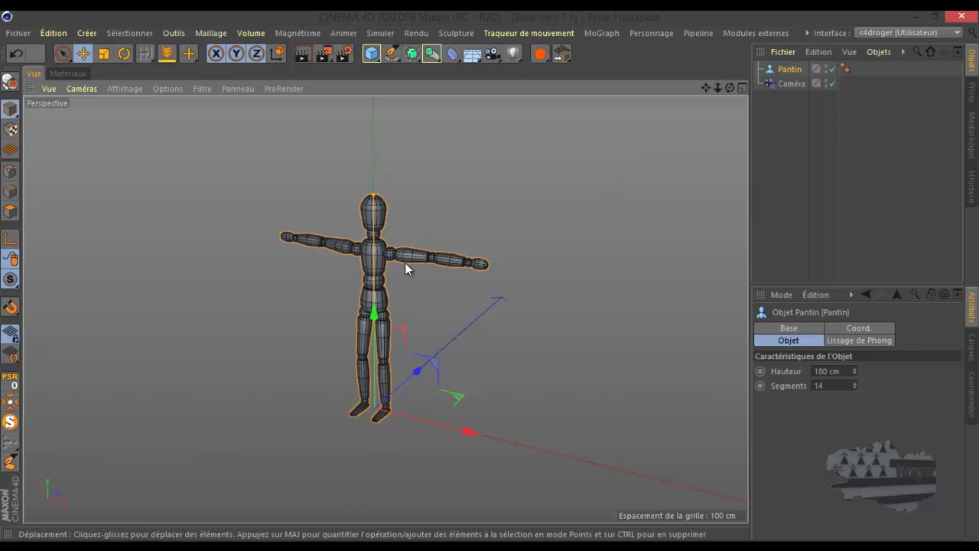
scroll(375, 292, "up", 1)
scroll(370, 297, "up", 2)
left_click_drag(730, 88, 491, 278)
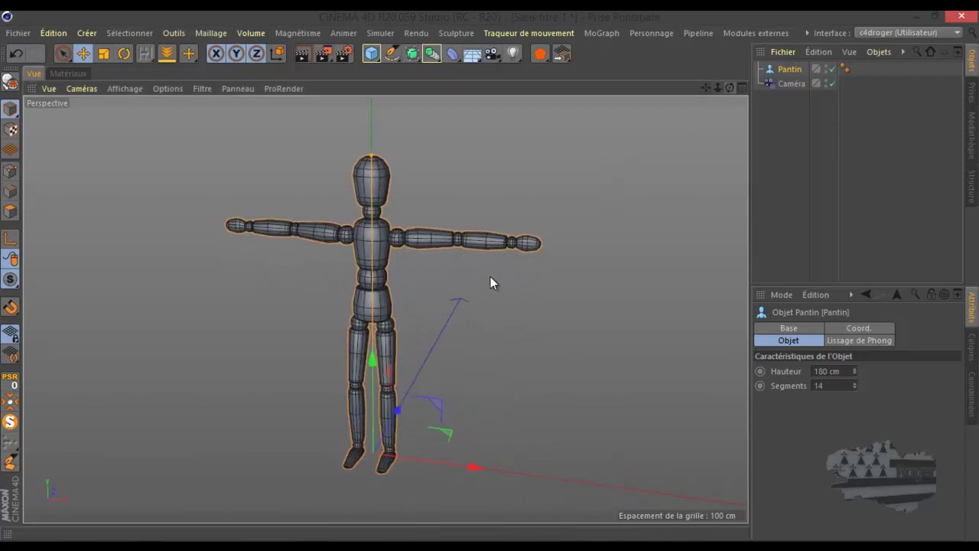
Parent the Camera deformer under Pantin in the Object Manager.
left_click_drag(784, 84, 790, 73)
left_click(789, 70)
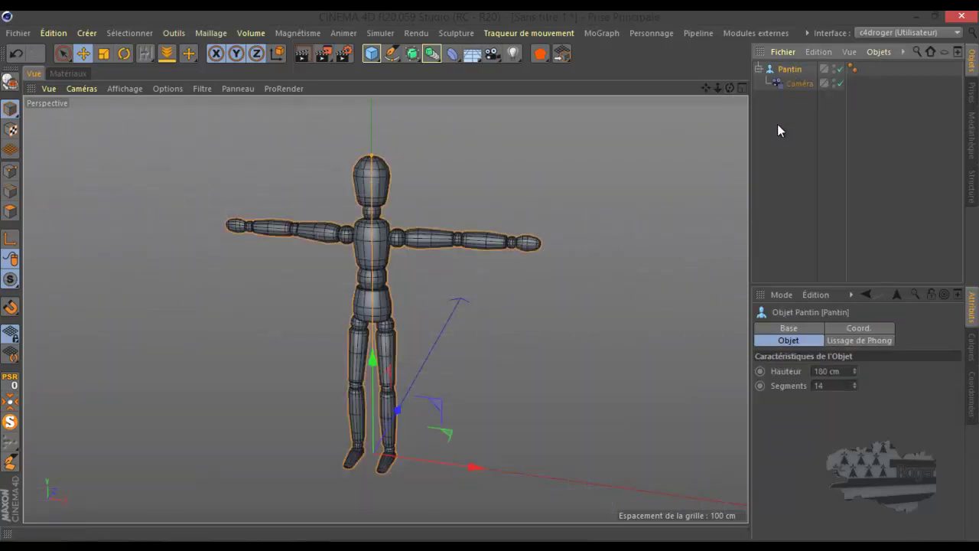
left_click(830, 103)
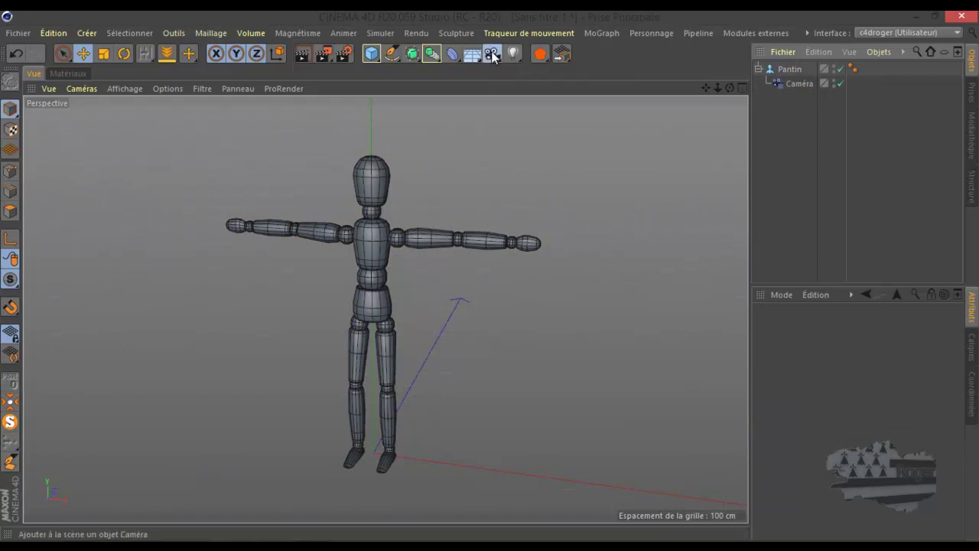
Add a new Camera, look through it, and link it into the Camera deformer's camera field.
left_click(493, 55)
left_click(840, 69)
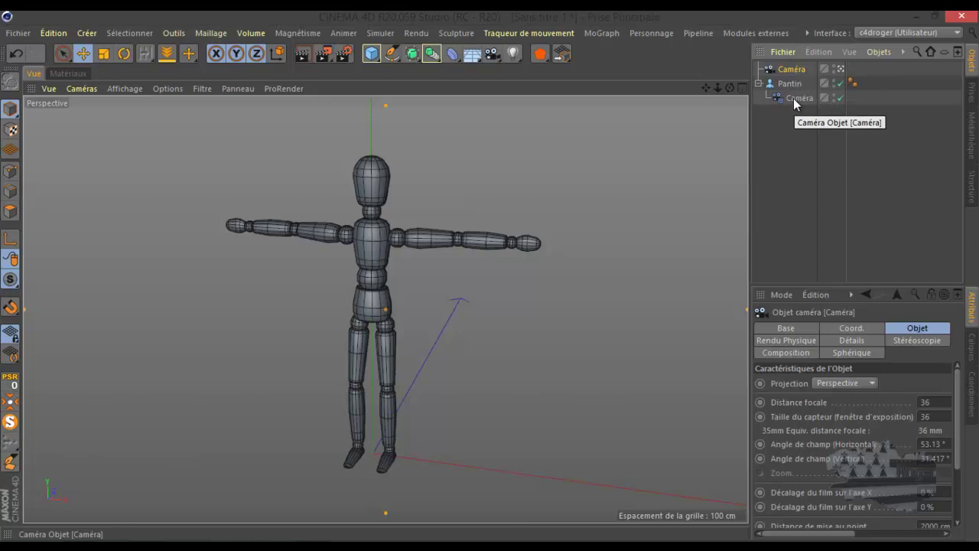
left_click(793, 98)
left_click_drag(792, 69, 815, 373)
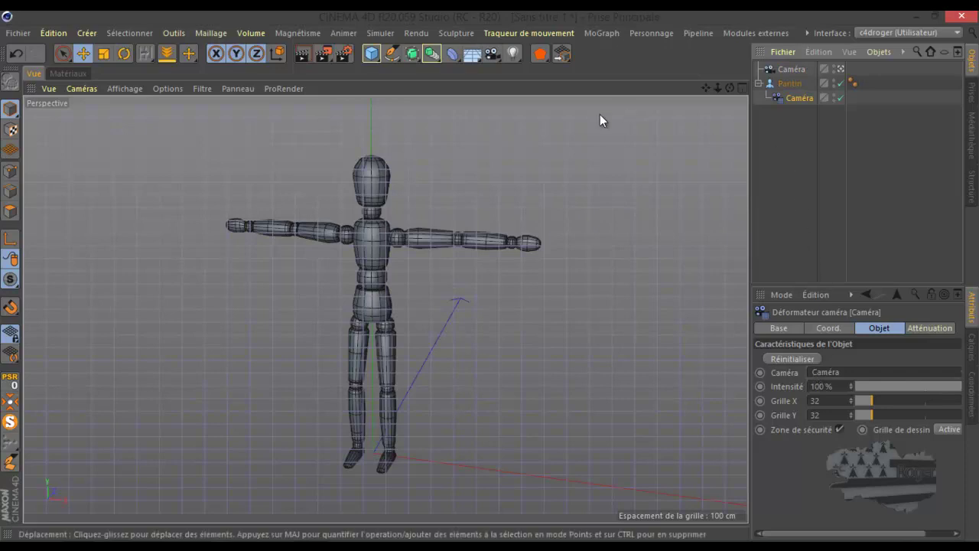
Render a preview, then toggle the new camera's view on and off while orbiting the puppet.
left_click(303, 56)
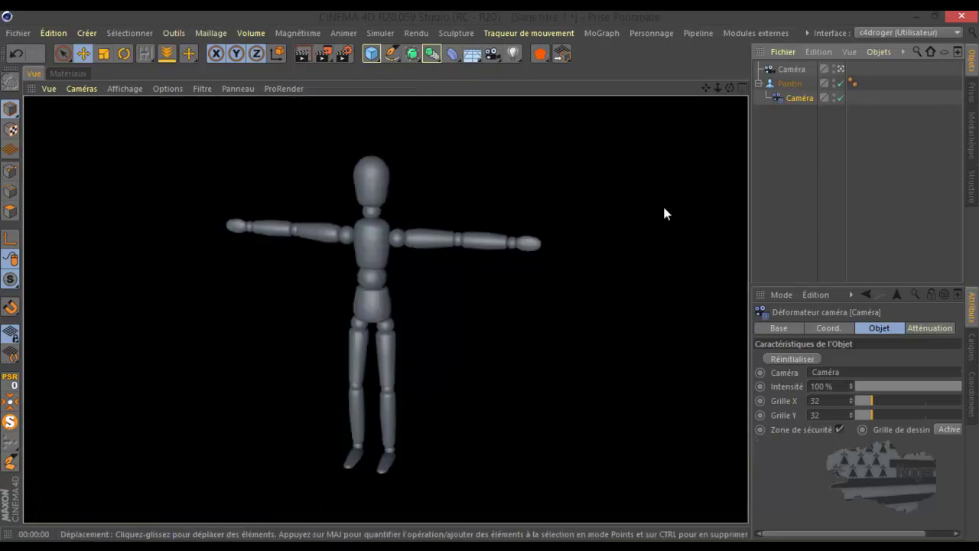
left_click(798, 70)
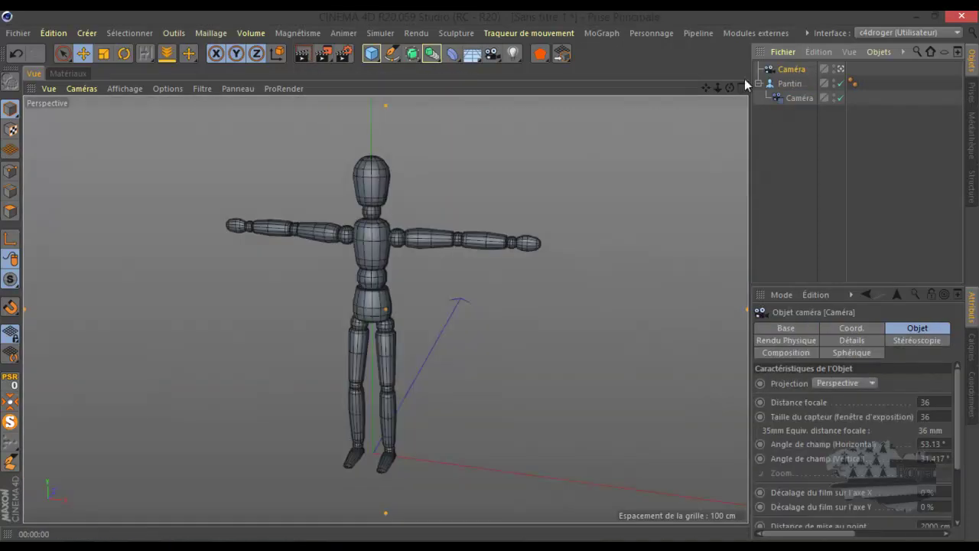
left_click_drag(729, 87, 492, 282)
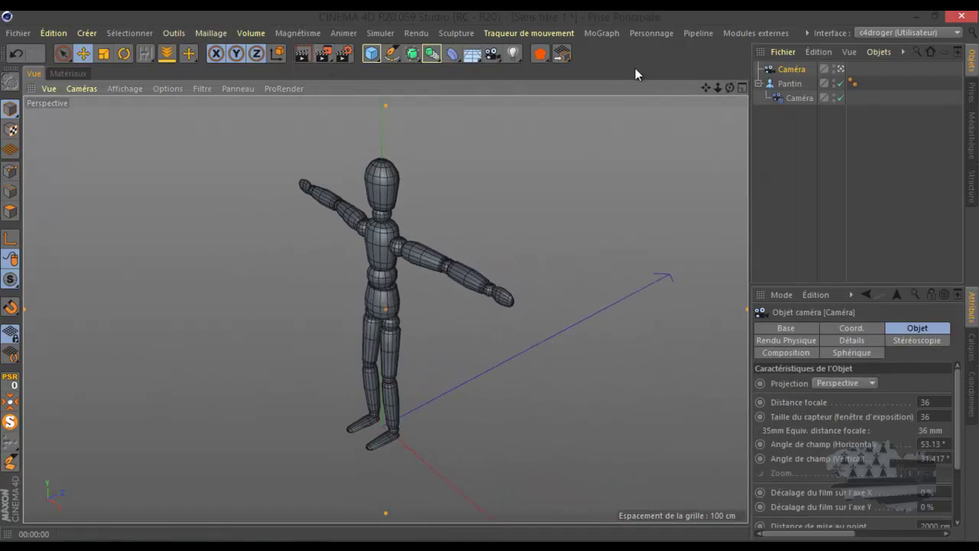
left_click(840, 69)
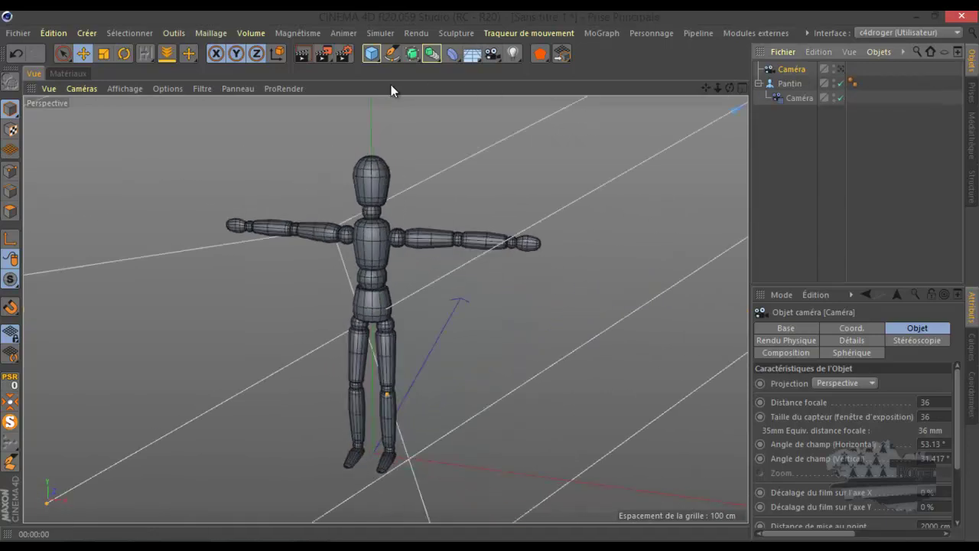
left_click(795, 97)
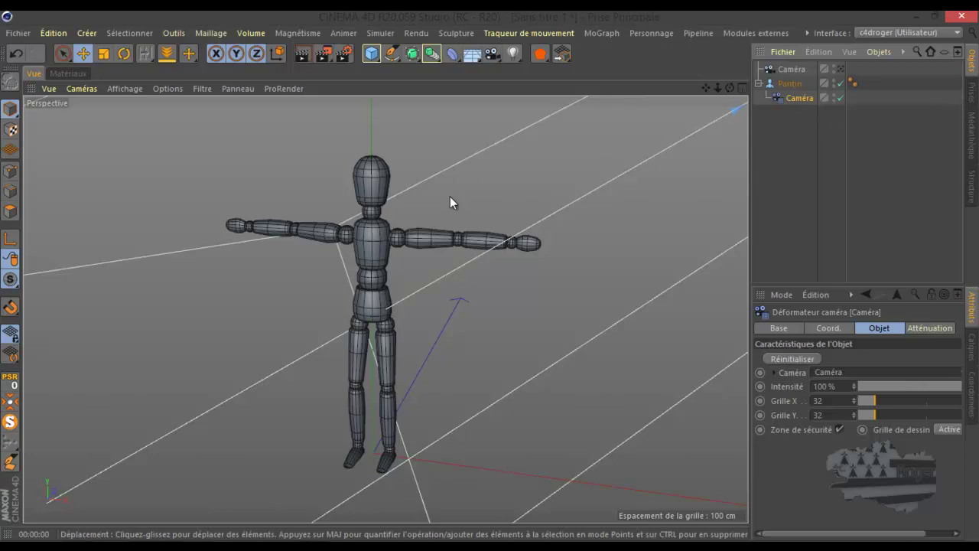
left_click(841, 70)
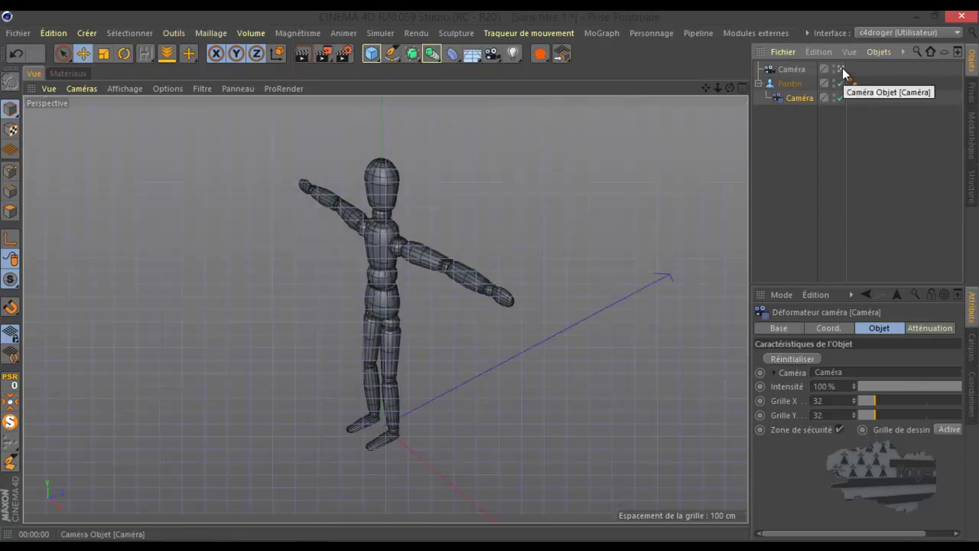
left_click_drag(730, 89, 491, 281)
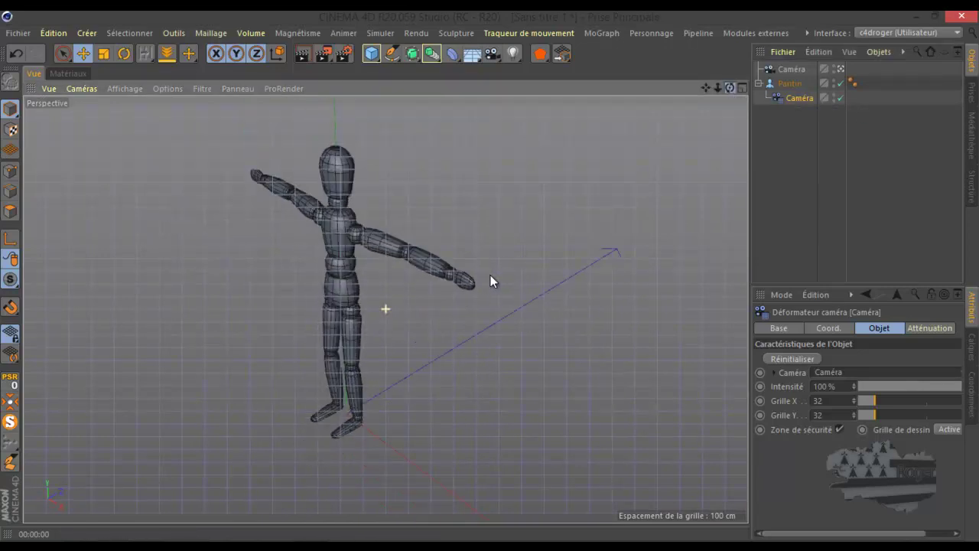
Orbit the new Camera to face Pantin from the front, then select the Camera deformer.
left_click(791, 69)
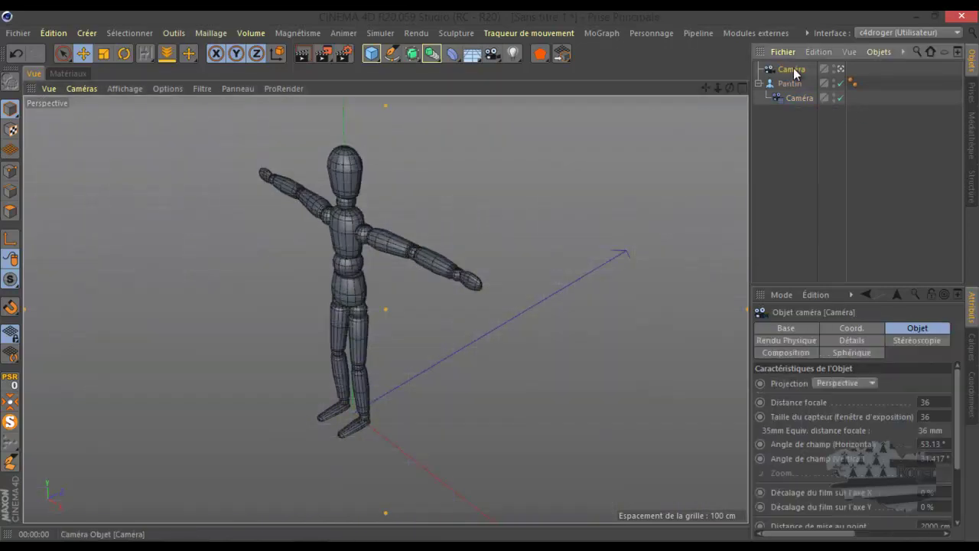
left_click_drag(732, 86, 489, 275)
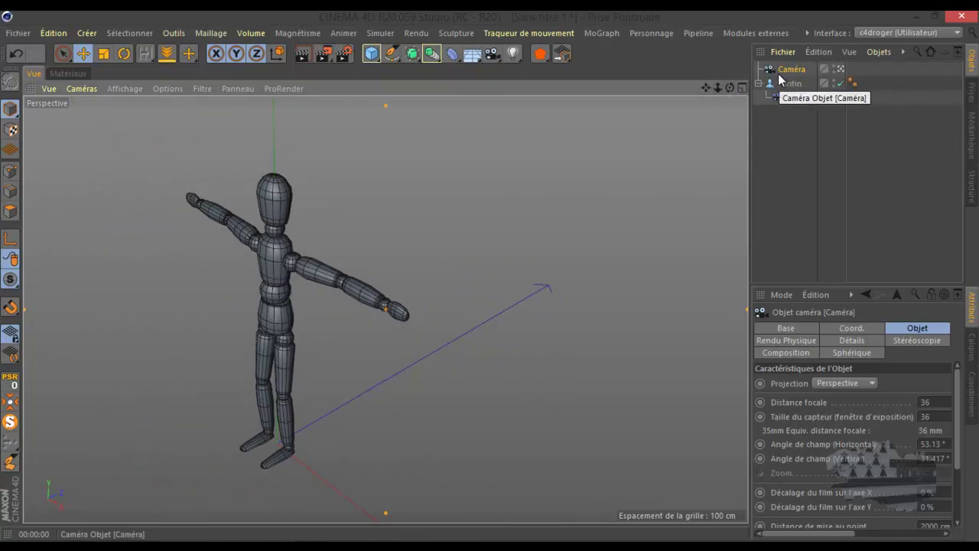
left_click_drag(727, 89, 488, 274)
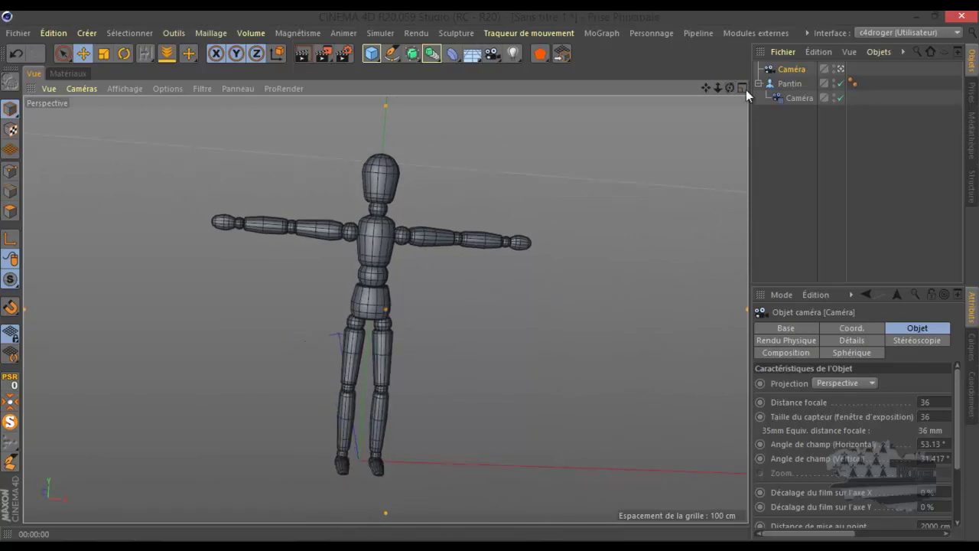
left_click(794, 96)
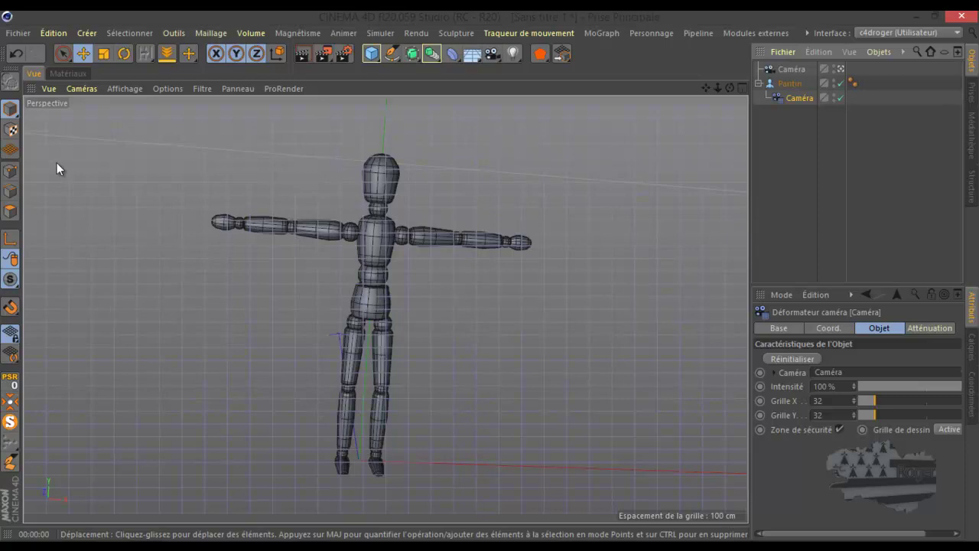
In Polygon mode, nudge one deformer grid polygon sideways, then undo it.
left_click(9, 212)
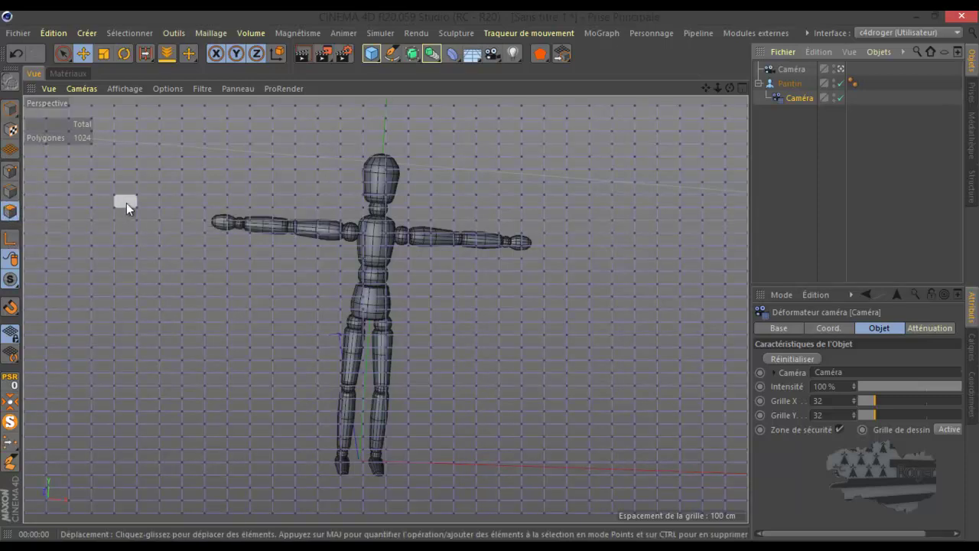
left_click(146, 201)
left_click_drag(252, 204, 259, 205)
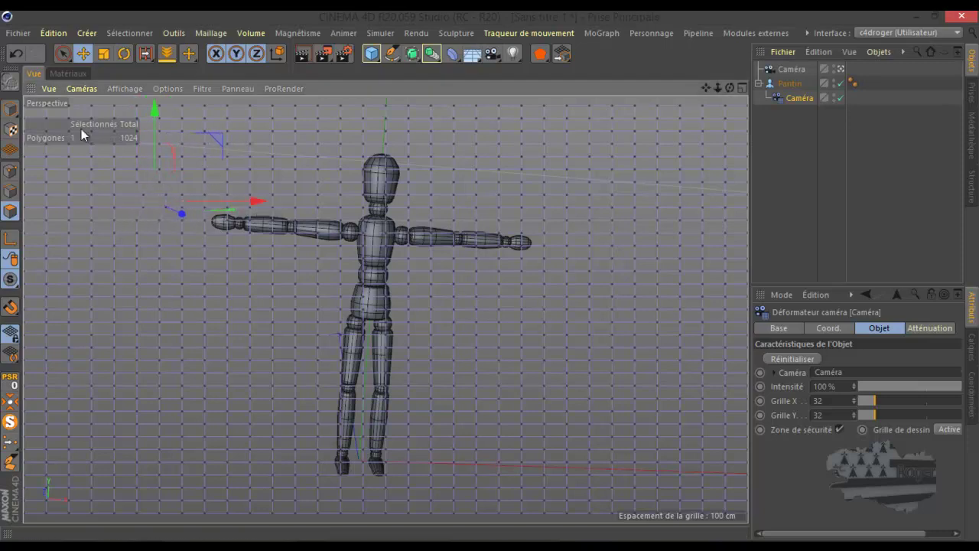
left_click(15, 53)
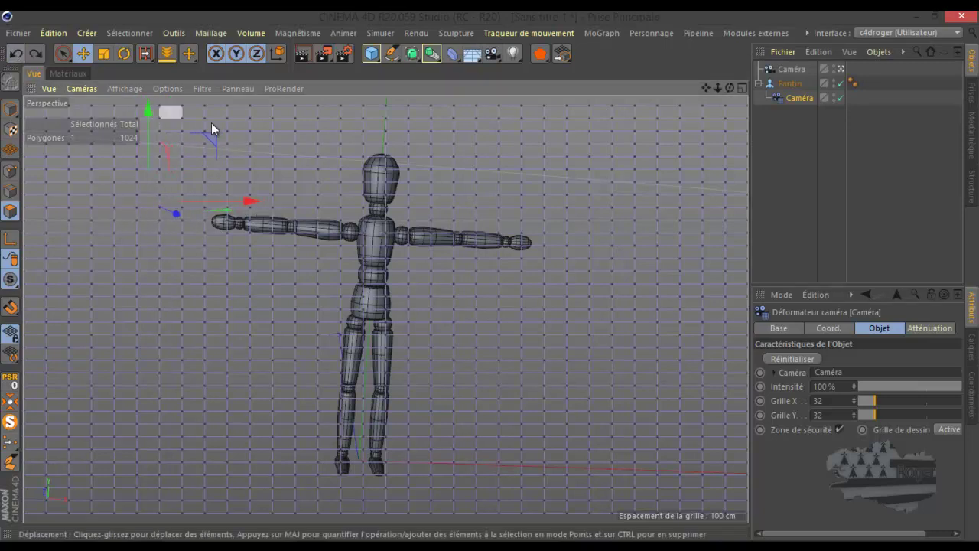
Pull the grid polygon over the puppet's head to stretch it, then undo the distortion.
left_click(393, 176)
left_click_drag(448, 177, 473, 181)
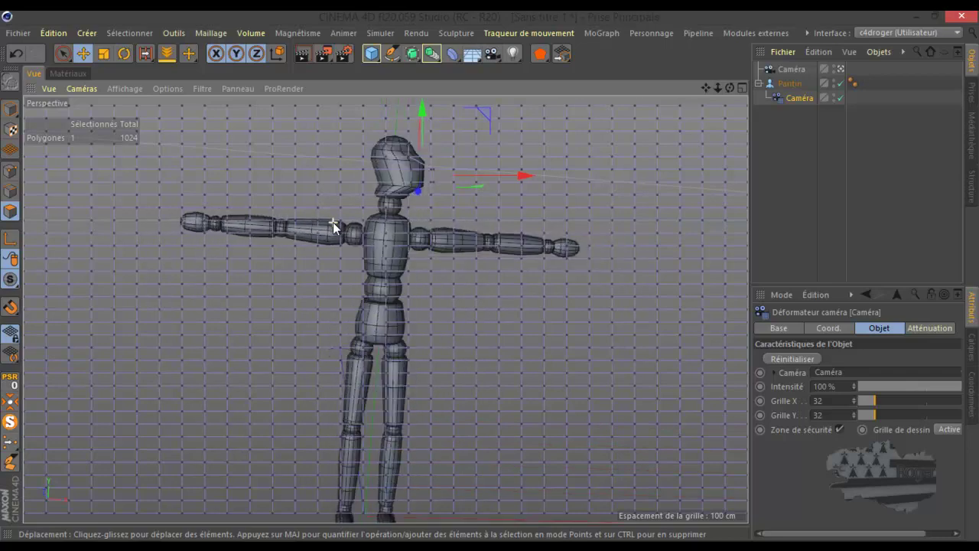
left_click(15, 55)
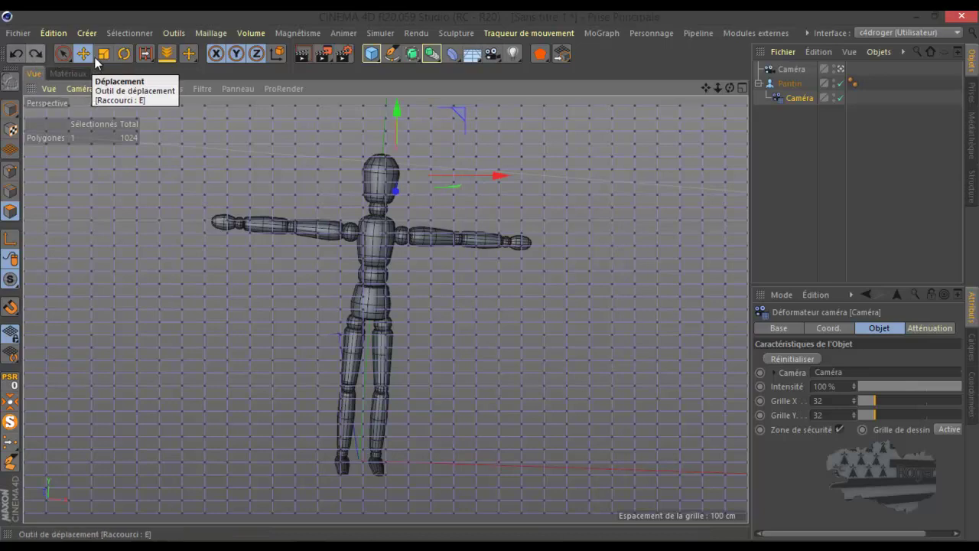
left_click(173, 33)
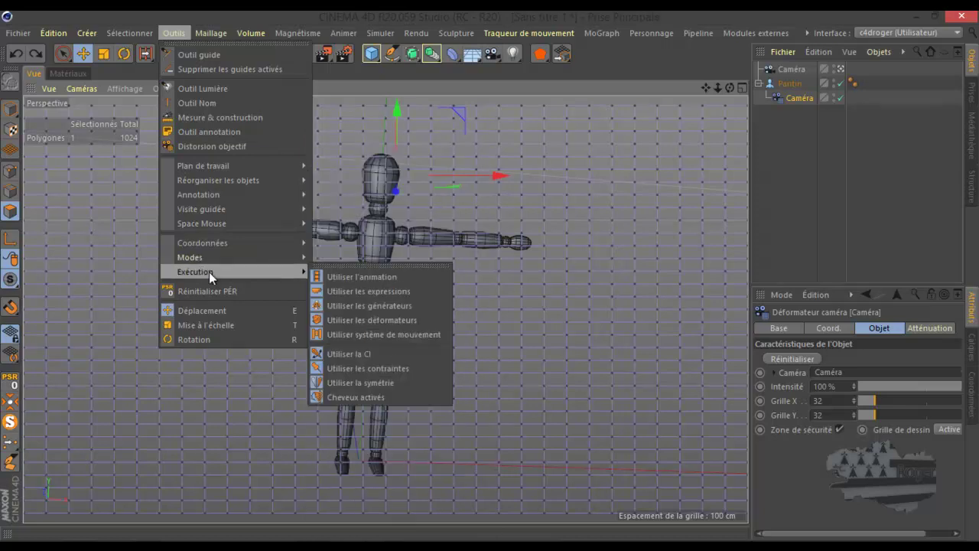
Activate the Magnet tool in Cloche mode with 100% width and 42% intensity.
left_click(316, 168)
right_click(317, 168)
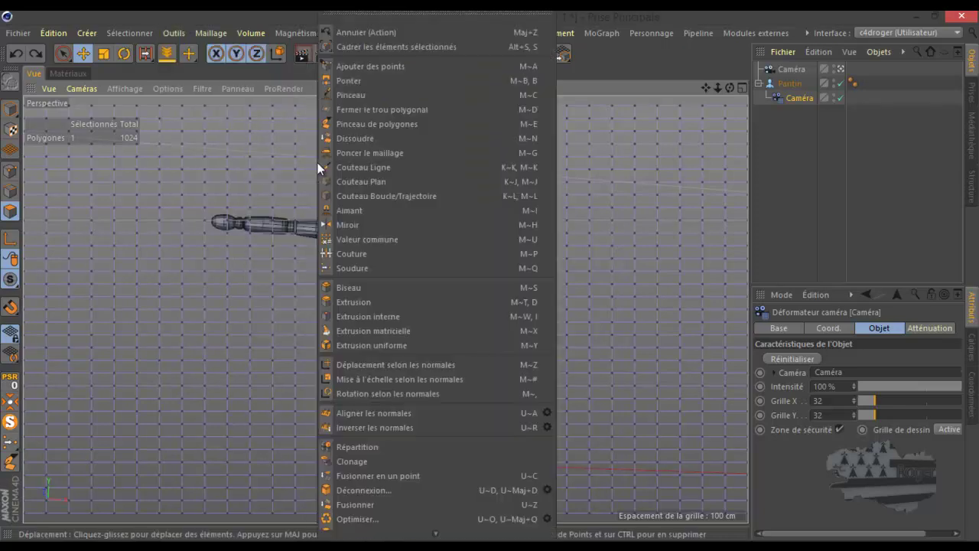
left_click(347, 213)
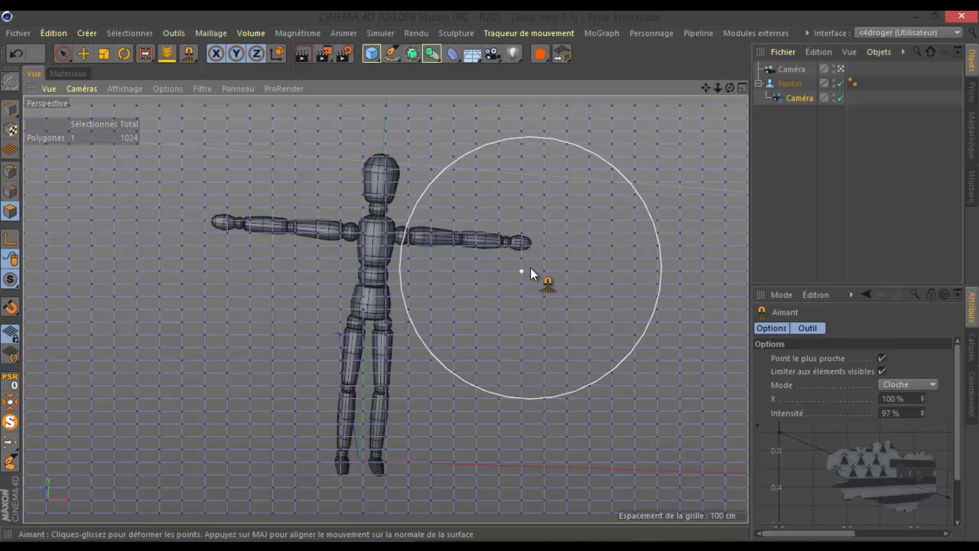
mouse_move(530, 267)
middle_mouse_down()
mouse_move(611, 268)
mouse_move(452, 294)
middle_mouse_up()
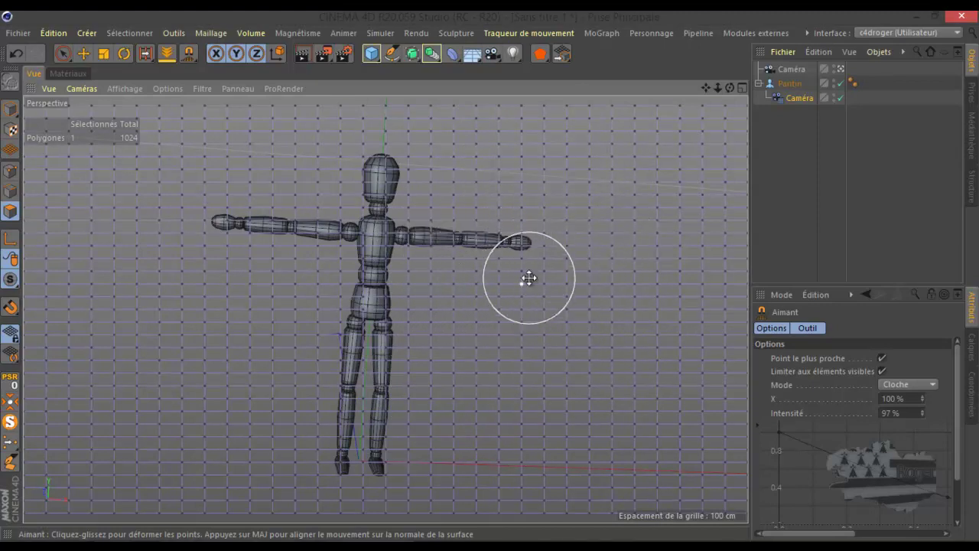
mouse_move(529, 272)
middle_mouse_down()
mouse_move(527, 313)
mouse_move(529, 295)
middle_mouse_up()
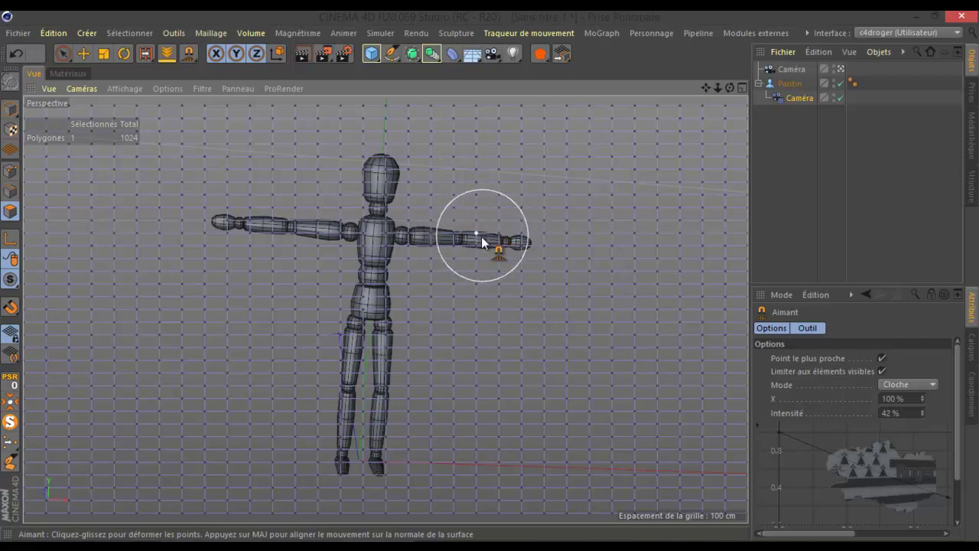
In Points mode, magnet the grid to bend the right forearm, tilt the head, and sag the left arm.
left_click(797, 97)
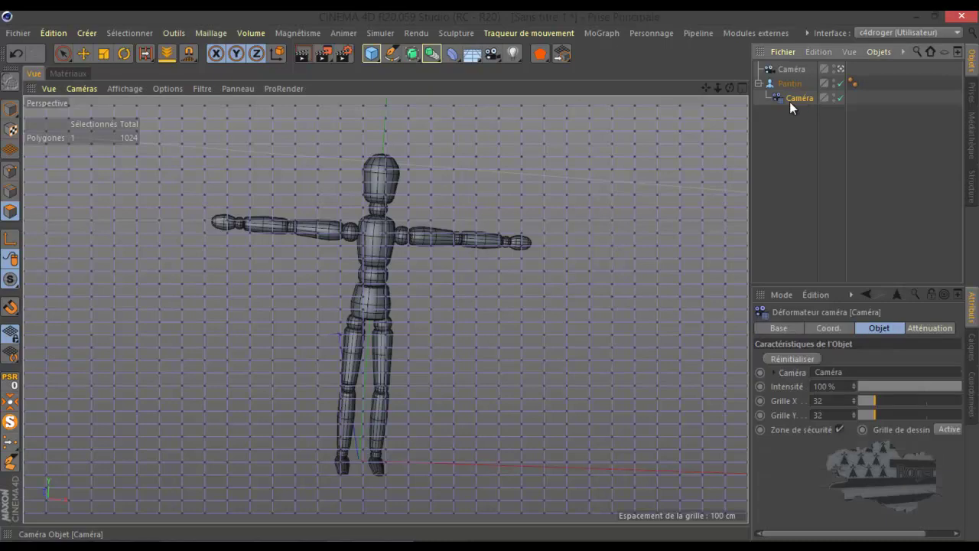
left_click(10, 171)
mouse_move(456, 244)
left_mouse_down()
mouse_move(457, 231)
mouse_move(479, 240)
mouse_move(484, 227)
mouse_move(518, 234)
mouse_move(472, 238)
left_mouse_up()
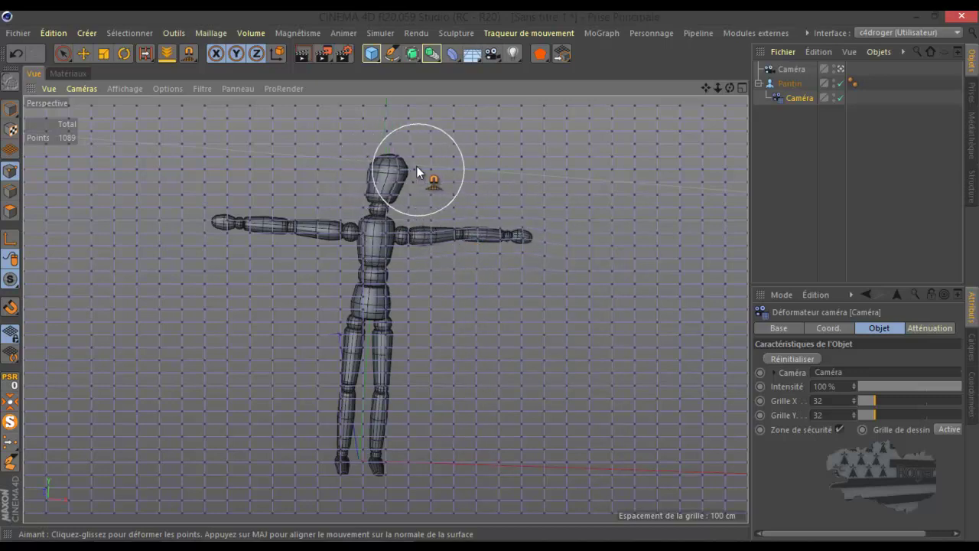
mouse_move(387, 174)
left_mouse_down()
mouse_move(380, 196)
mouse_move(375, 170)
mouse_move(394, 161)
left_mouse_up()
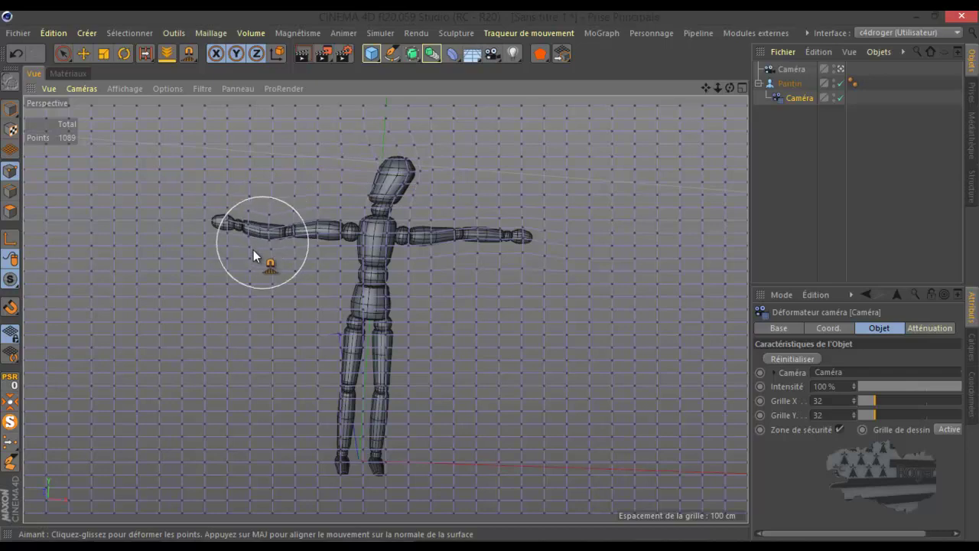
left_click_drag(291, 235, 283, 253)
mouse_move(267, 307)
middle_mouse_down()
mouse_move(288, 307)
mouse_move(291, 269)
middle_mouse_up()
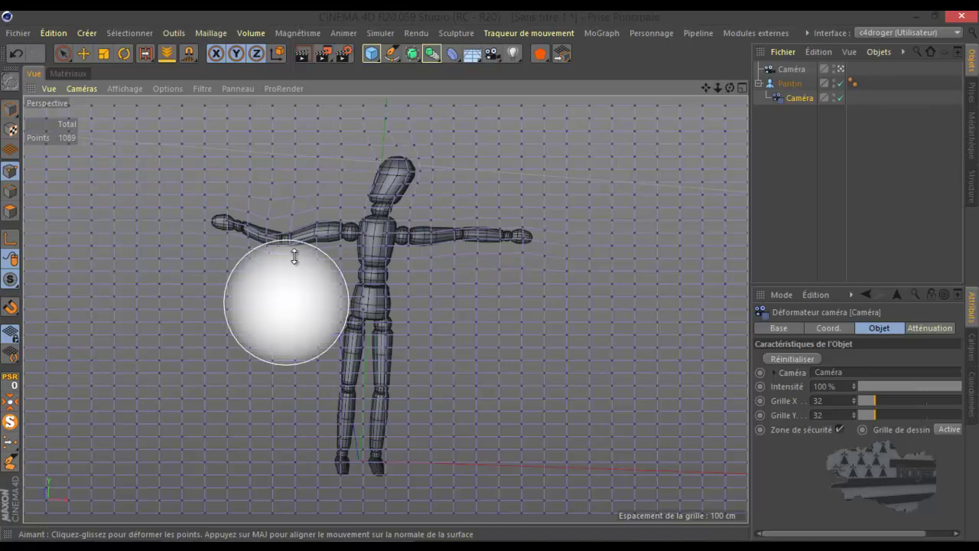
Bow both legs outward at the knees, then select Pantin and return to Model mode.
left_click_drag(346, 386, 306, 389)
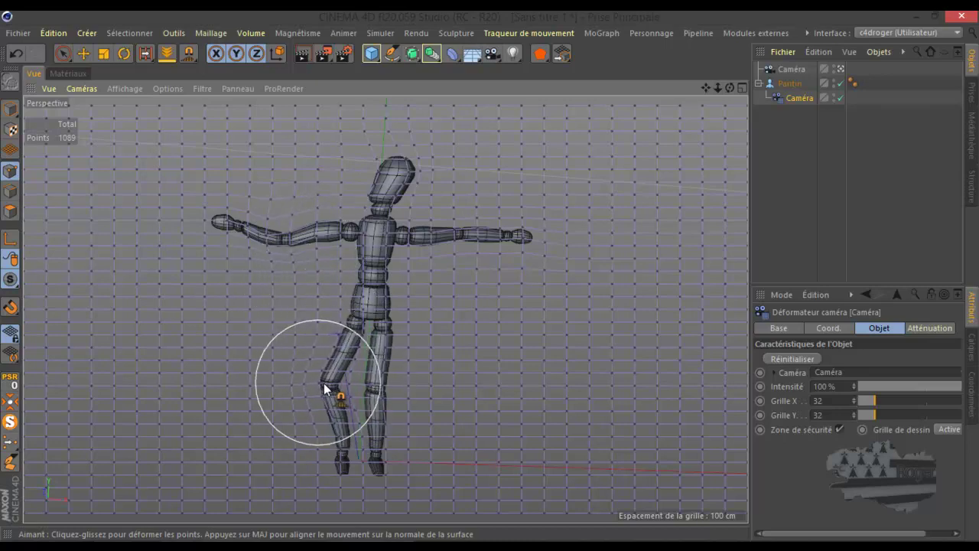
left_click_drag(396, 387, 407, 387)
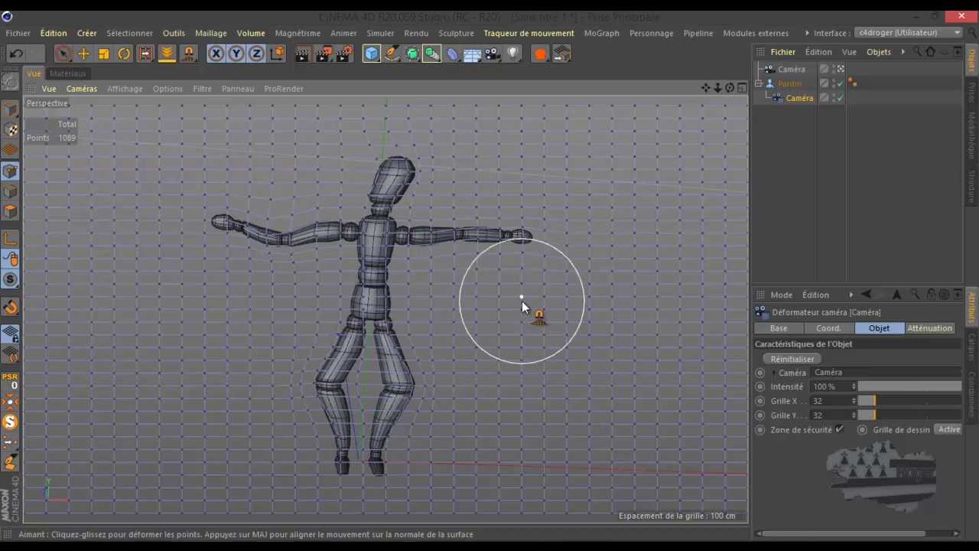
left_click(792, 83)
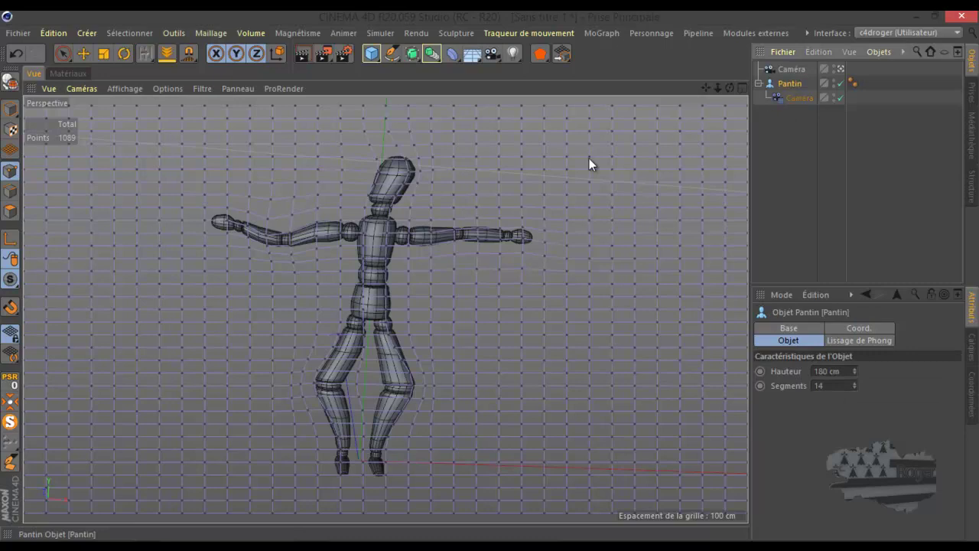
left_click(12, 109)
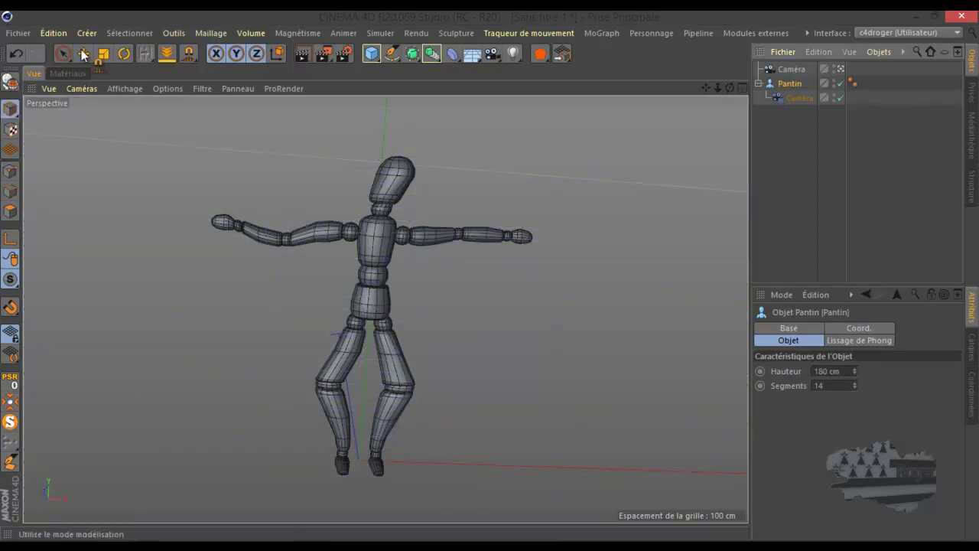
Slide the Pantin figure along X through the deformer, then delete it with its deformer.
left_click(84, 54)
mouse_move(458, 463)
left_mouse_down()
mouse_move(469, 467)
mouse_move(396, 462)
mouse_move(485, 464)
mouse_move(422, 462)
mouse_move(451, 462)
left_mouse_up()
mouse_move(412, 404)
left_mouse_down()
mouse_move(435, 363)
mouse_move(372, 368)
mouse_move(443, 428)
mouse_move(407, 370)
mouse_move(413, 416)
mouse_move(390, 400)
mouse_move(397, 402)
left_mouse_up()
left_click(792, 98)
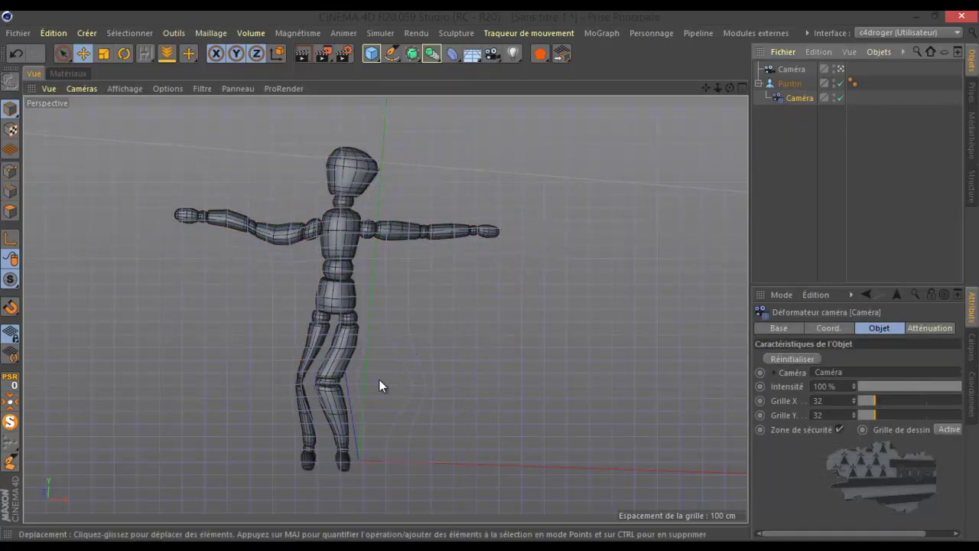
left_click(789, 83)
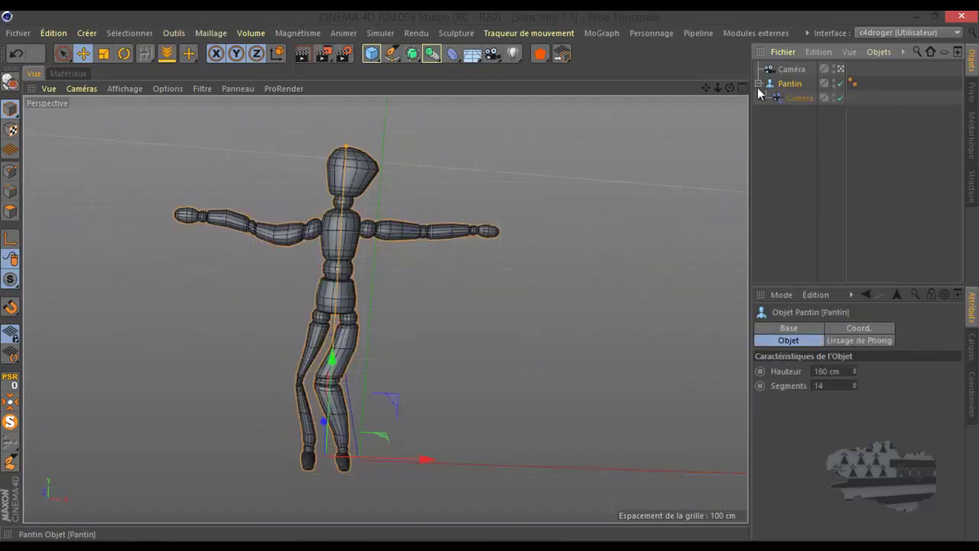
mouse_move(422, 460)
left_mouse_down()
mouse_move(461, 462)
mouse_move(454, 459)
left_mouse_up()
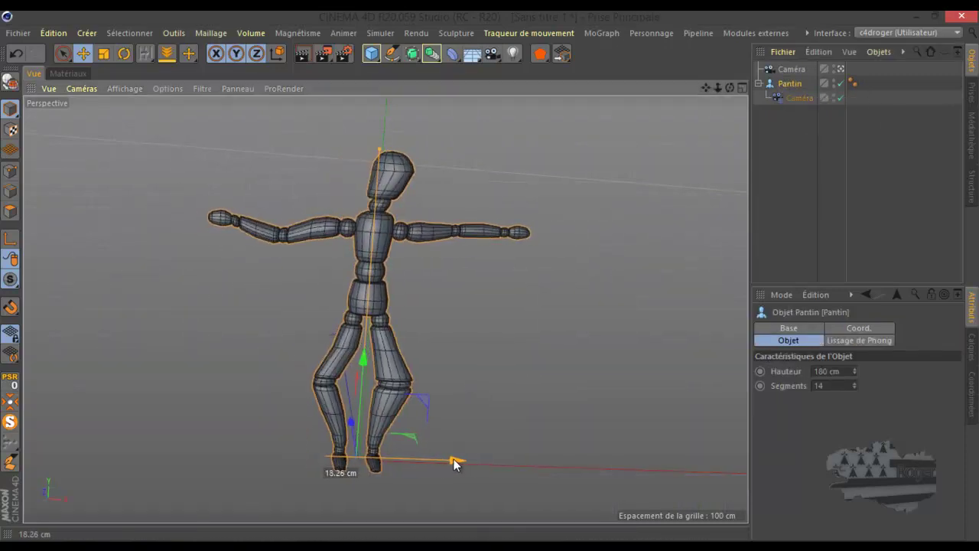
left_click(790, 98, "ctrl")
key("Delete")
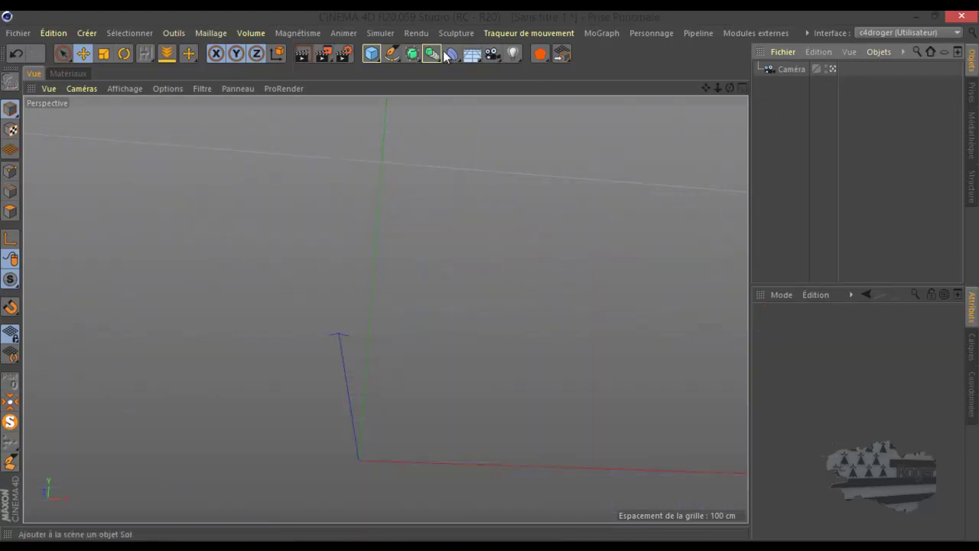
Add a Cylinder primitive to the scene.
left_click(372, 53)
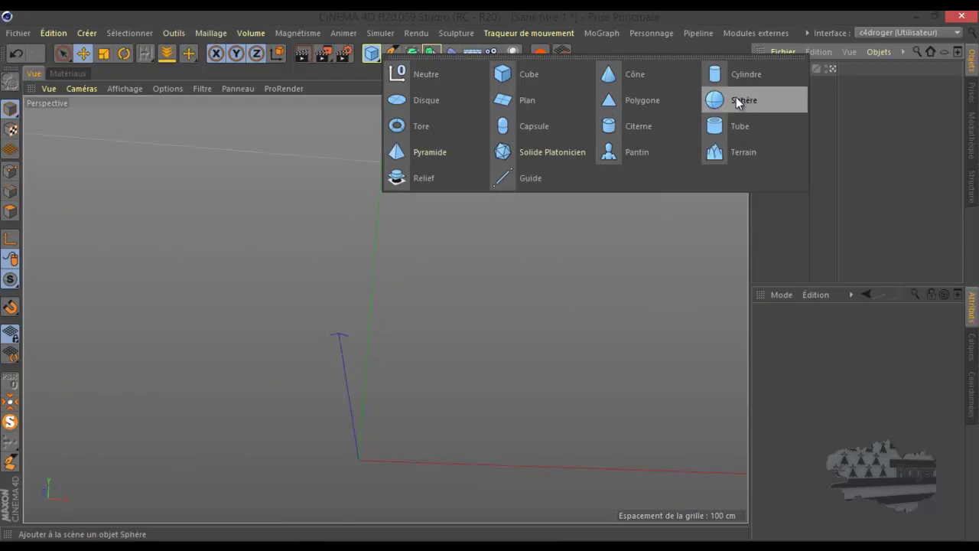
left_click(732, 74)
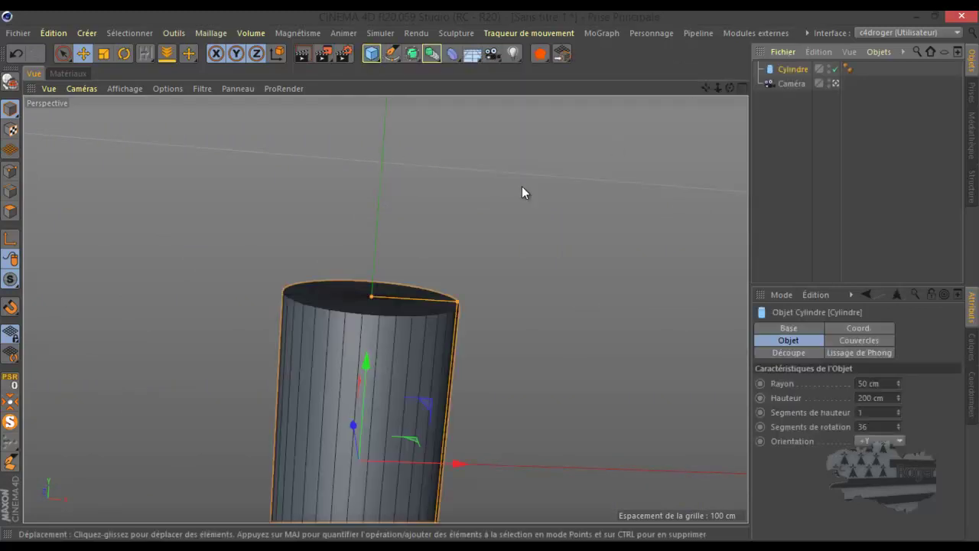
scroll(525, 183, "down", 2)
scroll(529, 185, "down", 1)
scroll(517, 301, "up", 2)
scroll(510, 334, "up", 2)
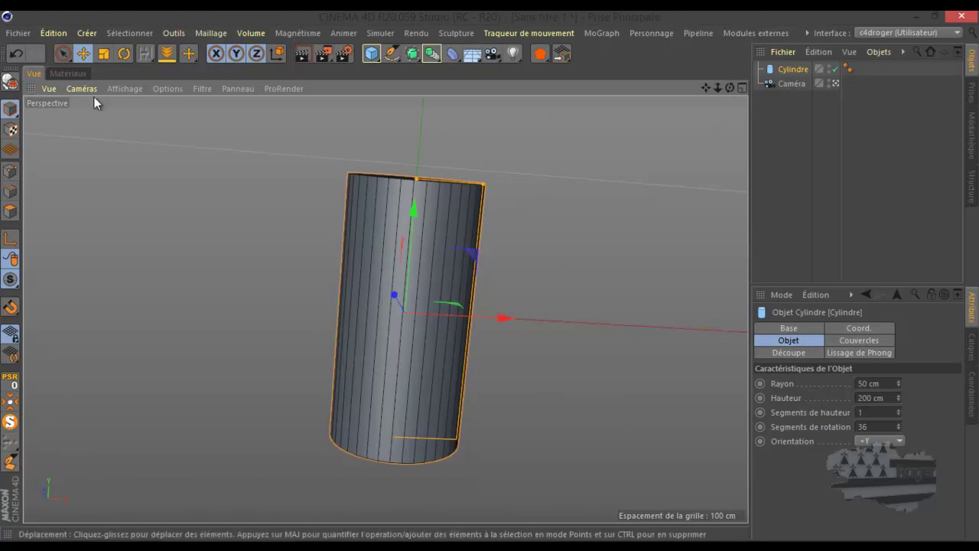
Frame the cylinder, view it side-on, and raise its height segments to 30.
left_click(49, 88)
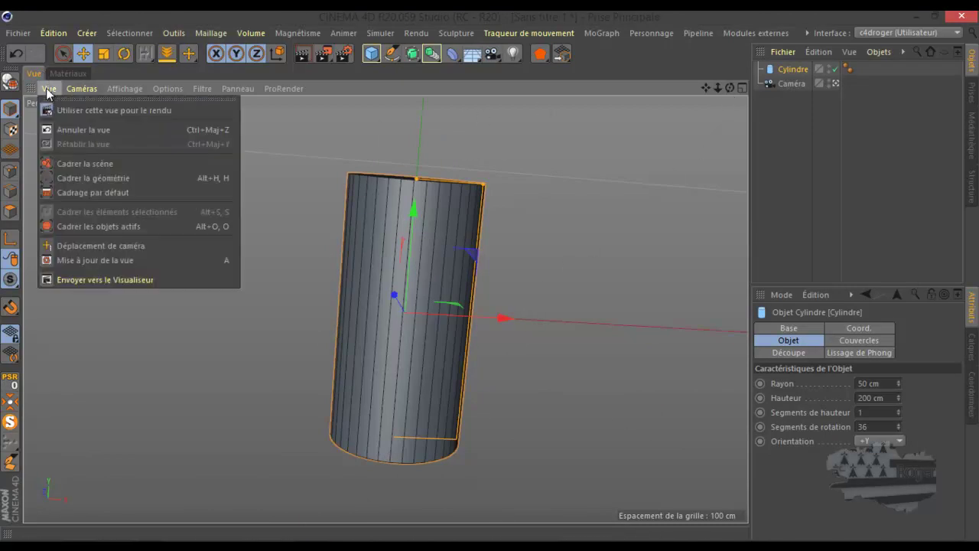
left_click(66, 192)
scroll(452, 396, "up", 2)
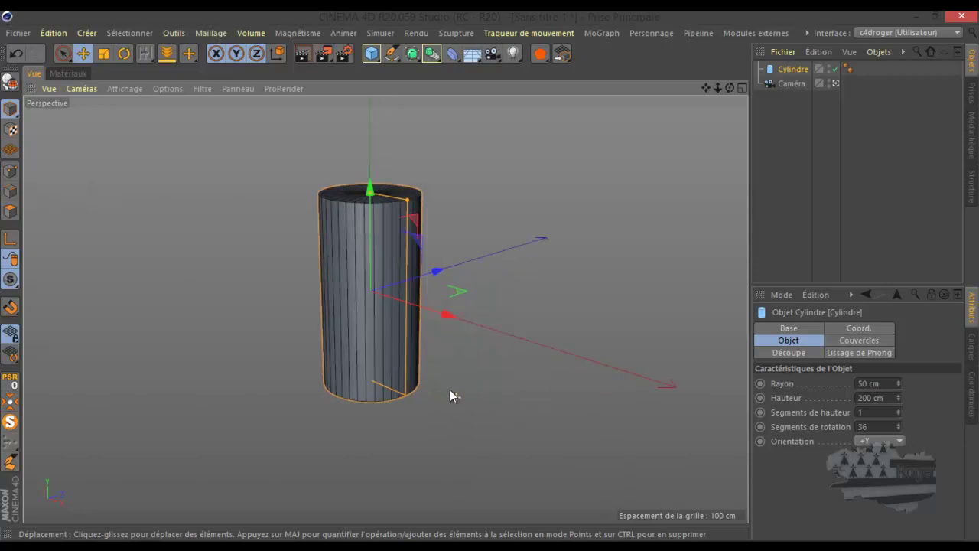
left_click_drag(340, 246, 330, 240, "alt")
left_click_drag(715, 100, 490, 275)
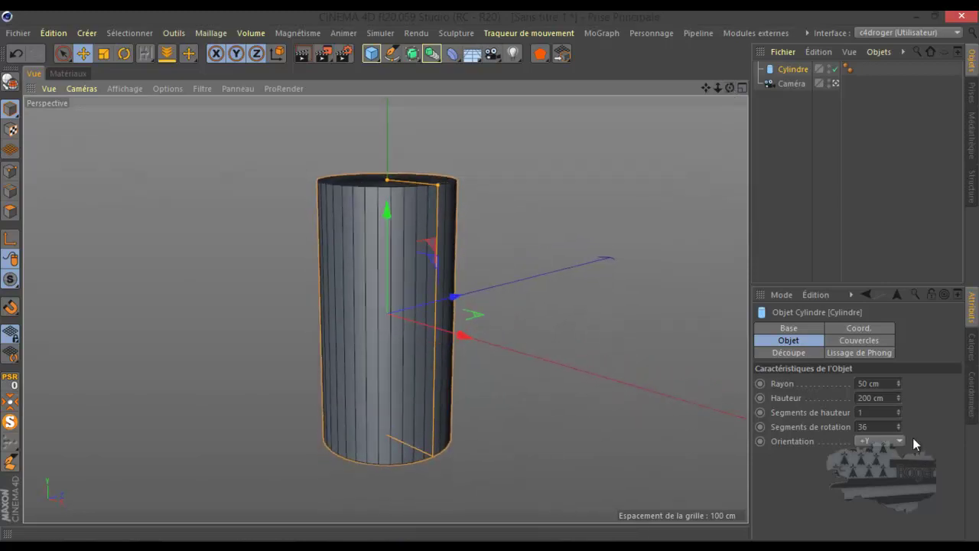
left_click_drag(898, 411, 898, 411)
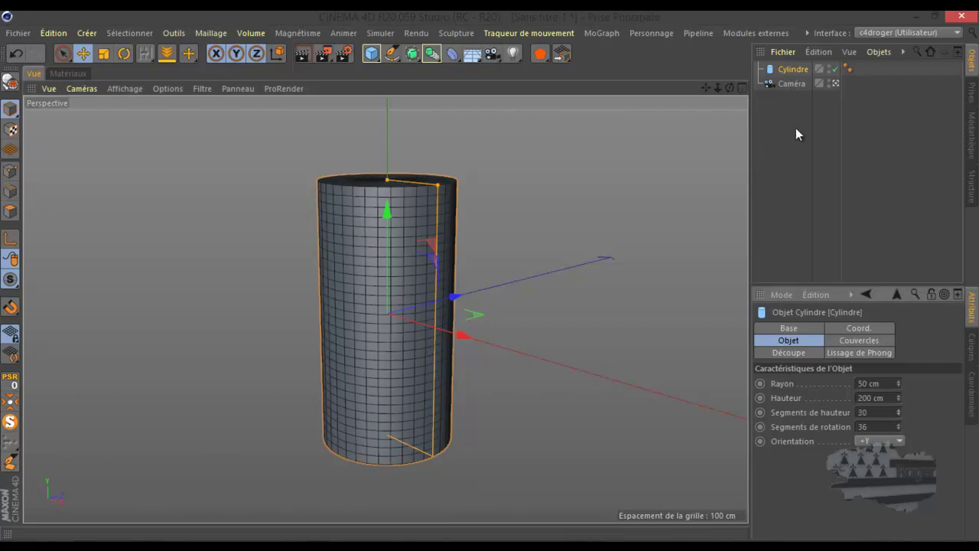
Add a Caméra.1 deformer as a child of Cylindre, select it, and enter Points mode.
left_click(790, 83)
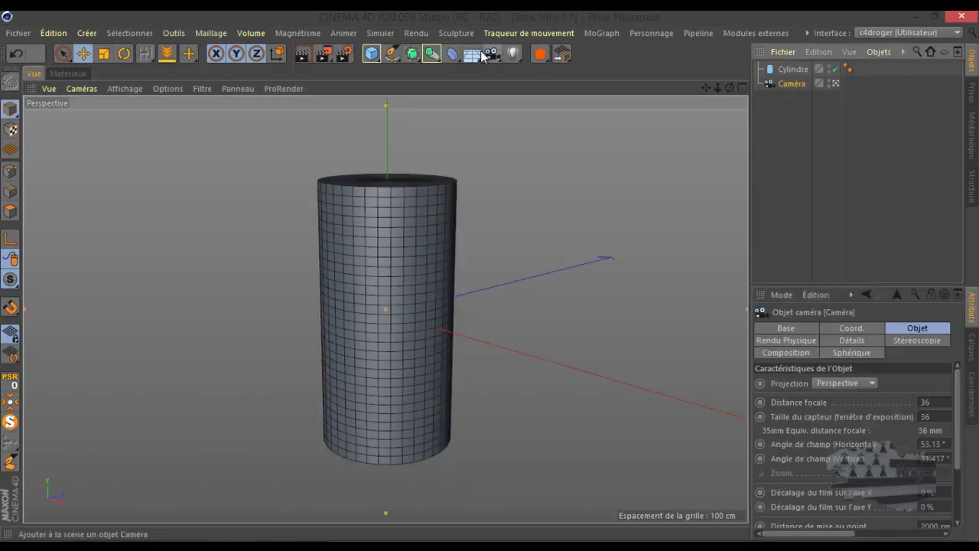
left_click(449, 55)
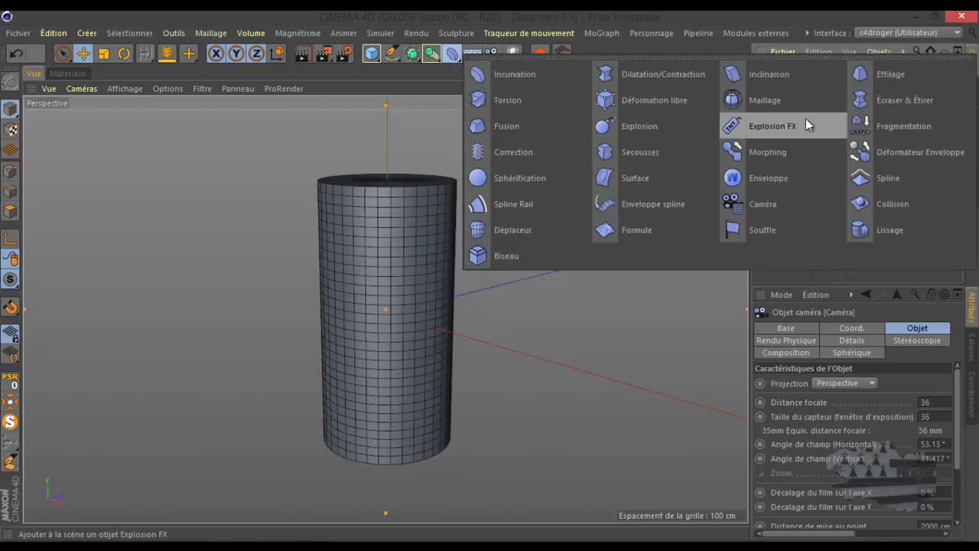
left_click(769, 202)
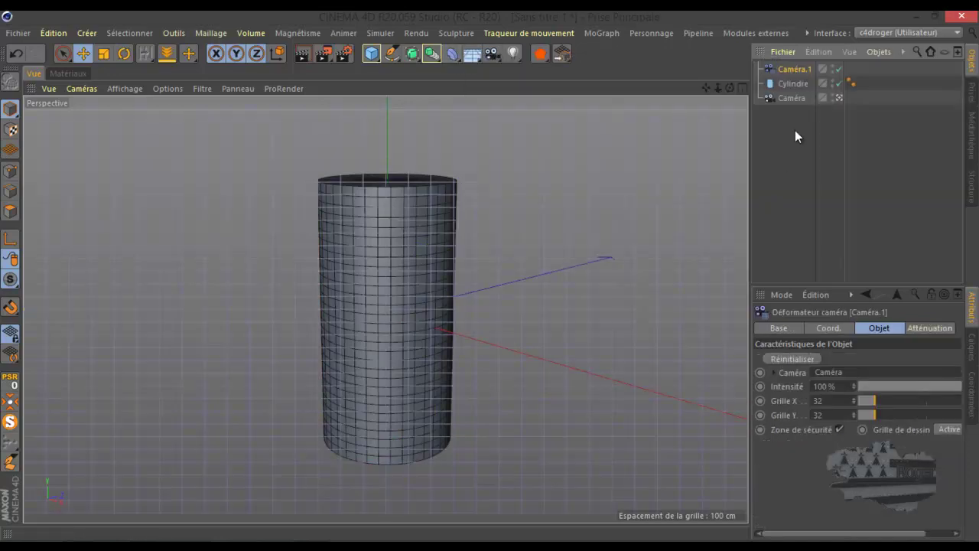
left_click_drag(790, 83, 790, 84)
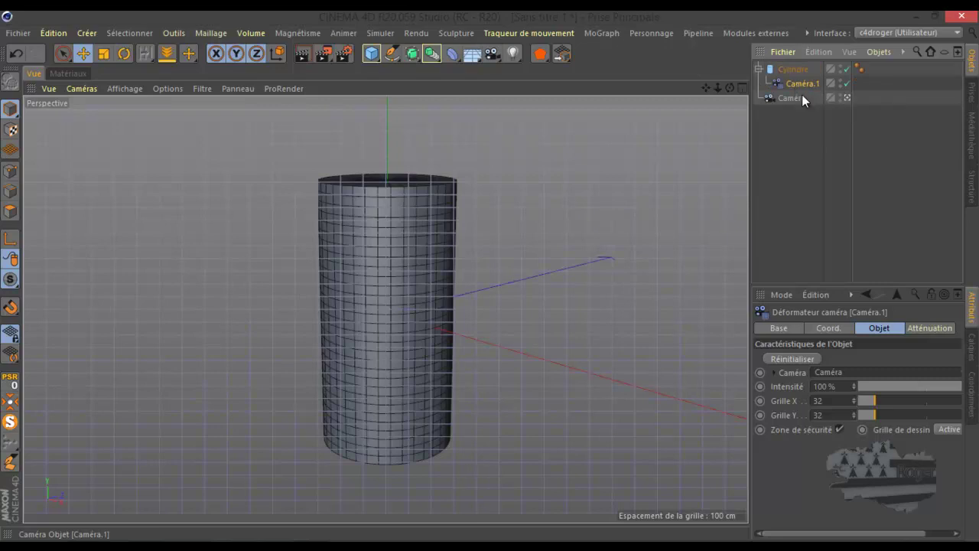
left_click(791, 99)
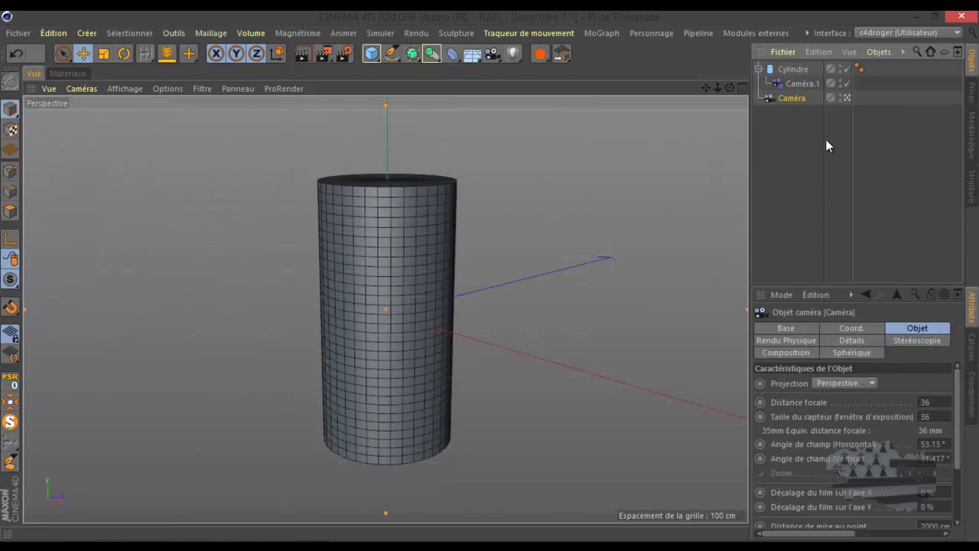
left_click(803, 83)
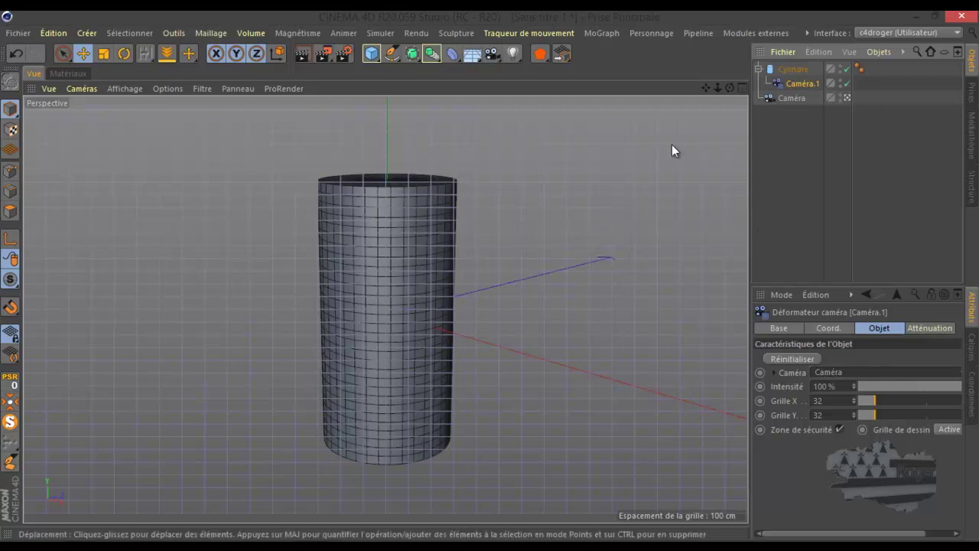
left_click(10, 170)
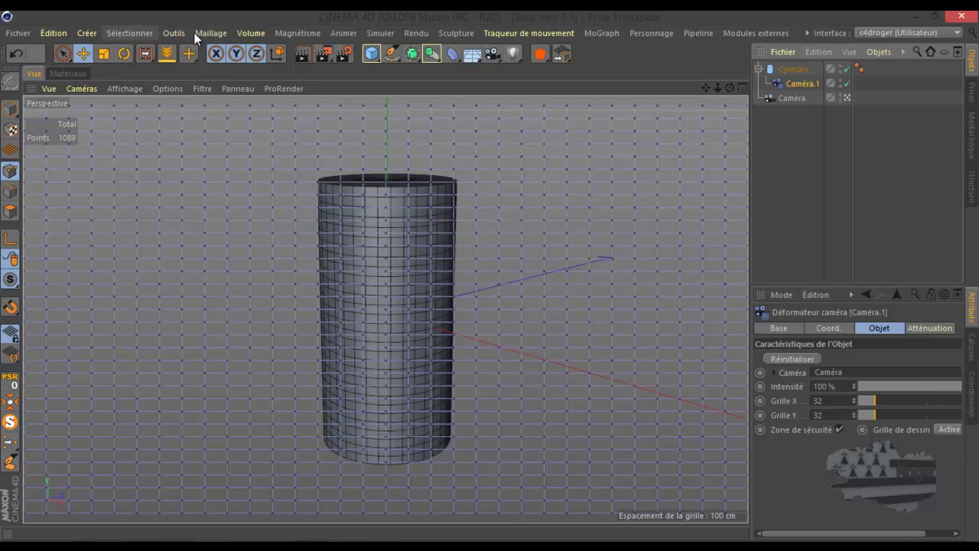
With the Aimant (Magnet) tool, pull the cylinder's side, upper-left and lower-left outward into bulges.
left_click(146, 55)
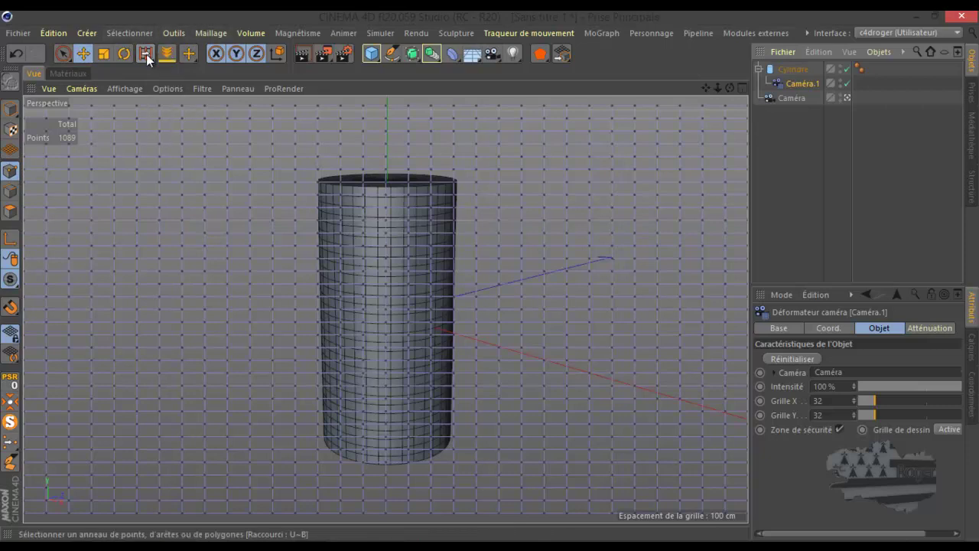
mouse_move(189, 56)
left_mouse_down()
mouse_move(223, 169)
mouse_move(241, 104)
left_mouse_up()
mouse_move(402, 311)
left_mouse_down()
mouse_move(426, 316)
mouse_move(435, 279)
mouse_move(446, 344)
mouse_move(461, 285)
mouse_move(473, 280)
mouse_move(458, 341)
mouse_move(471, 344)
mouse_move(483, 286)
mouse_move(511, 337)
mouse_move(535, 343)
left_mouse_up()
left_click_drag(332, 240, 284, 213)
mouse_move(347, 409)
left_mouse_down()
mouse_move(305, 436)
mouse_move(269, 428)
left_mouse_up()
Slide Cylindre along its X axis in Model mode and reselect Caméra.1.
left_click(794, 69)
left_click(12, 109)
left_click(84, 53)
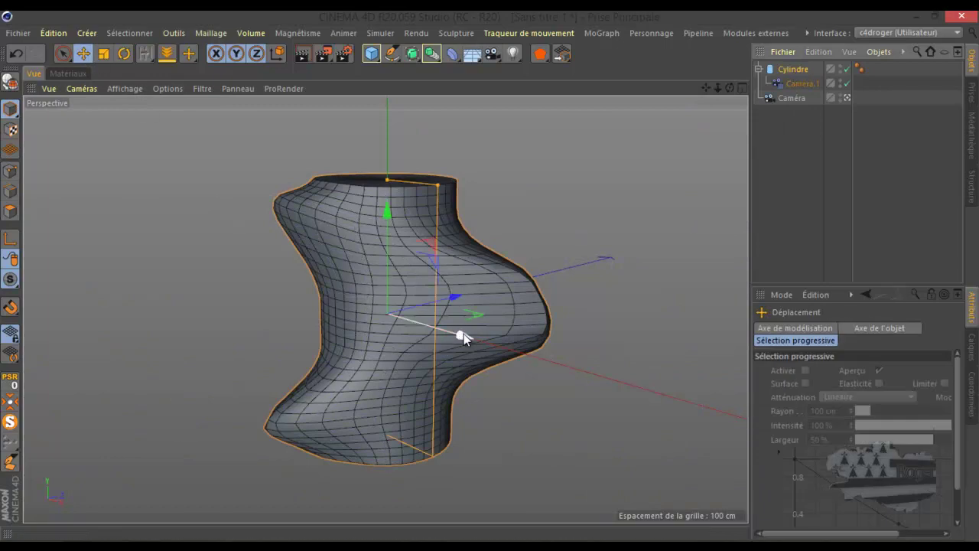
mouse_move(464, 334)
left_mouse_down()
mouse_move(272, 300)
mouse_move(270, 291)
mouse_move(479, 402)
mouse_move(466, 396)
left_mouse_up()
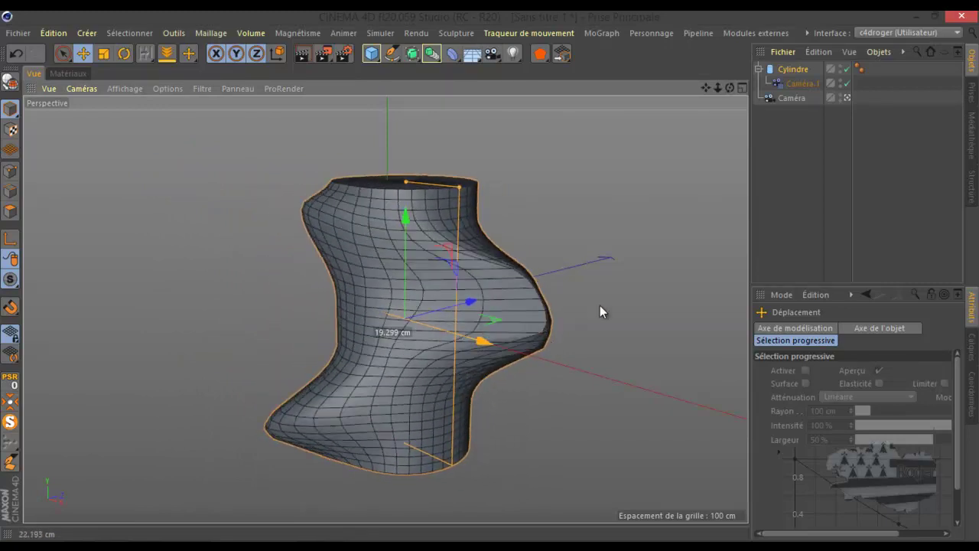
left_click(803, 85)
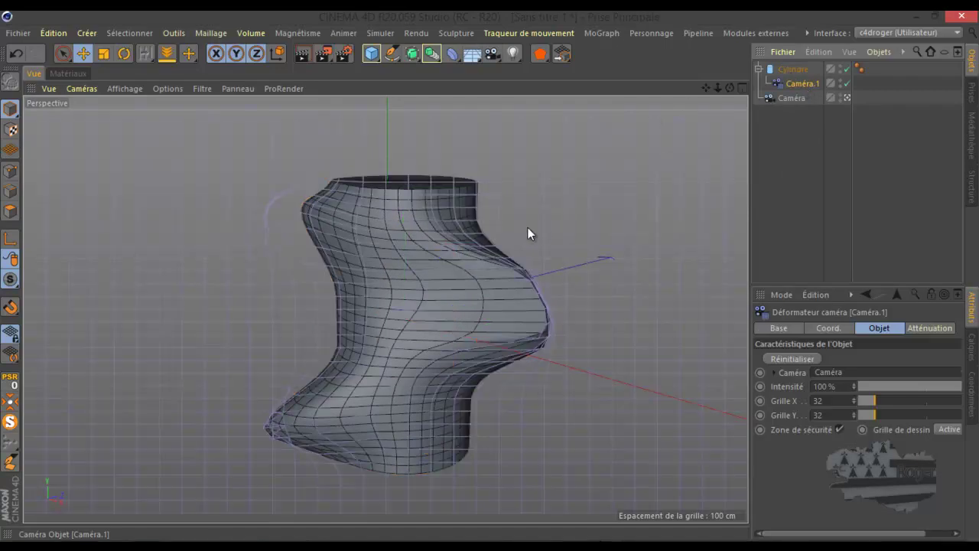
Maximize the Perspective view through the Caméra, orbited to look down on the vase.
key("F2")
key("F5")
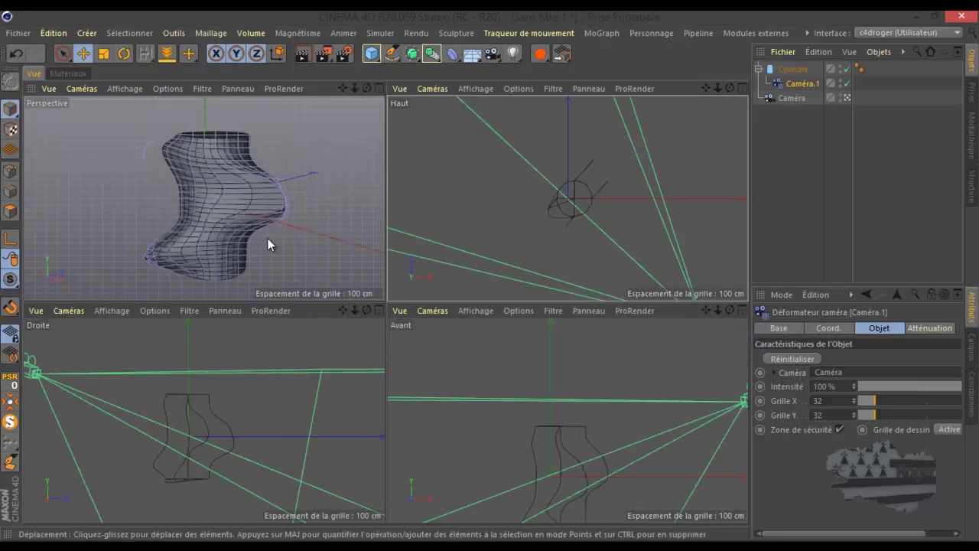
left_click(792, 96)
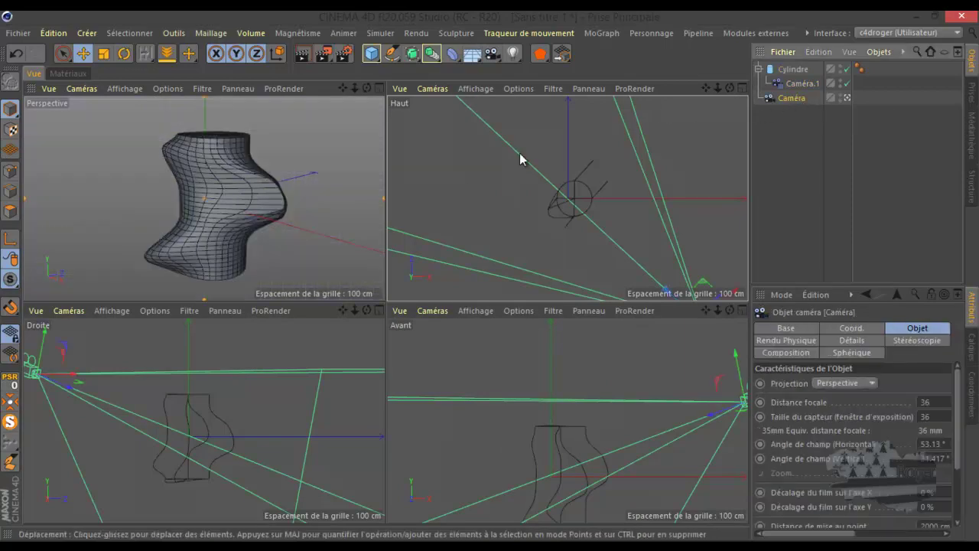
middle_click(363, 211)
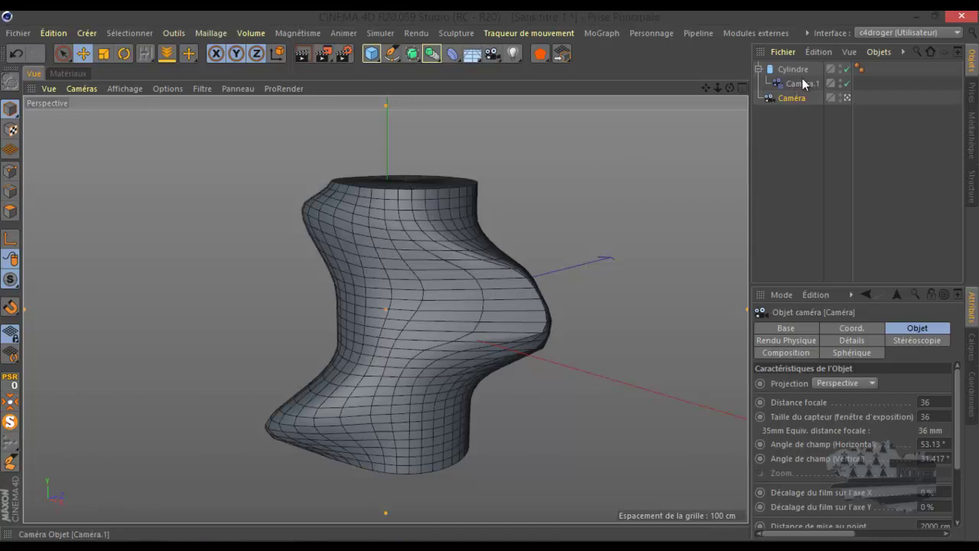
left_click(846, 94)
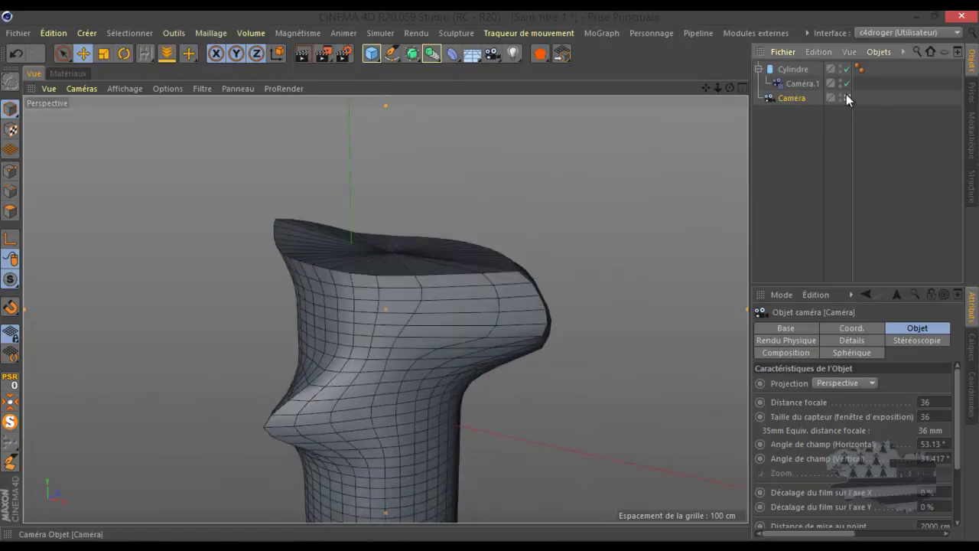
mouse_move(672, 153)
left_mouse_down("alt")
mouse_move(628, 168)
mouse_move(688, 135)
left_mouse_up("alt")
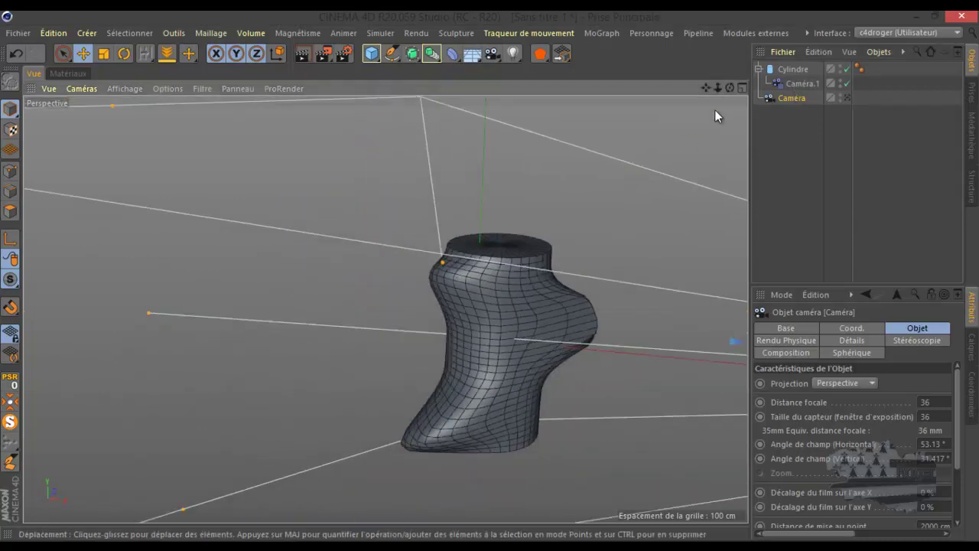
left_click_drag(734, 86, 407, 345)
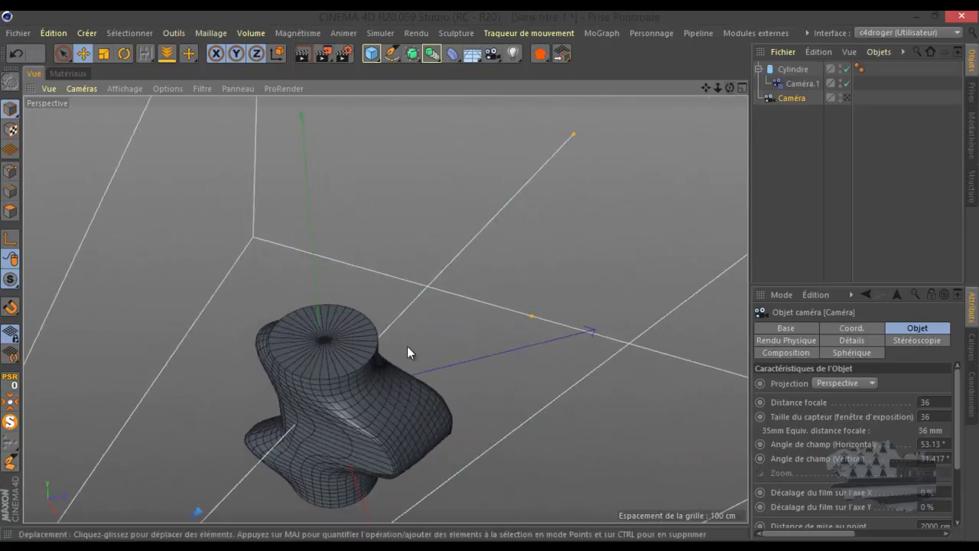
Activate the Aimant tool with the Caméra.1 deformer selected.
left_click(188, 55)
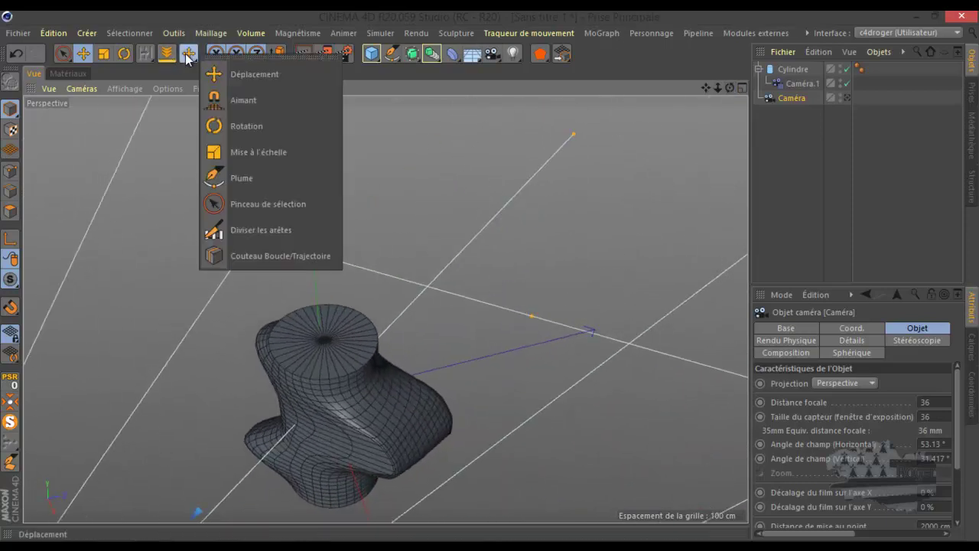
left_click(235, 100)
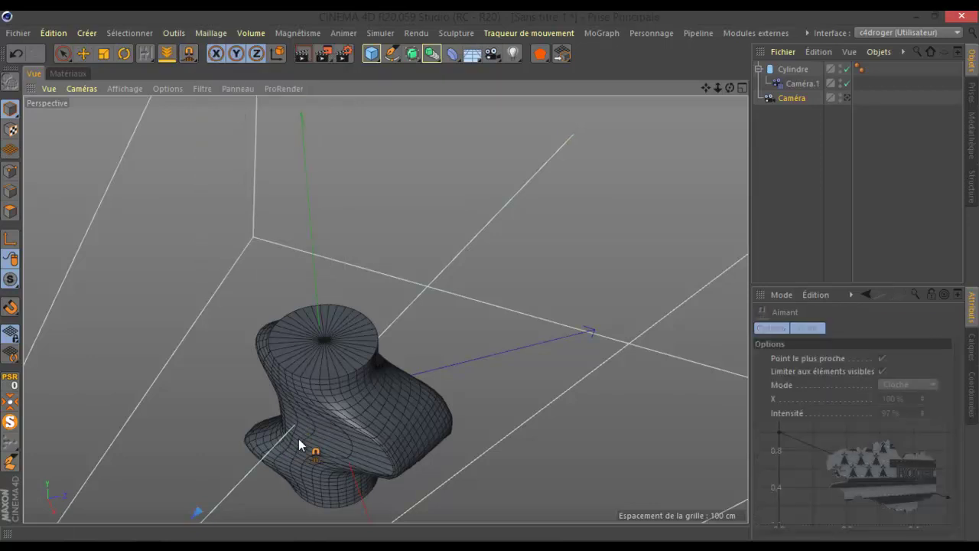
left_click(796, 81)
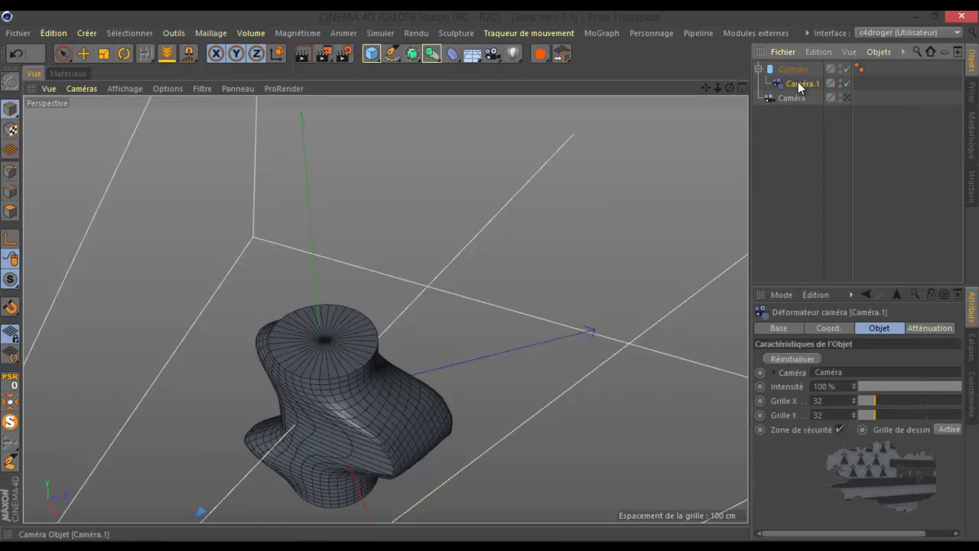
Through the Caméra view, pull out the vase's upper and middle right sides with the Magnet.
left_click(846, 97)
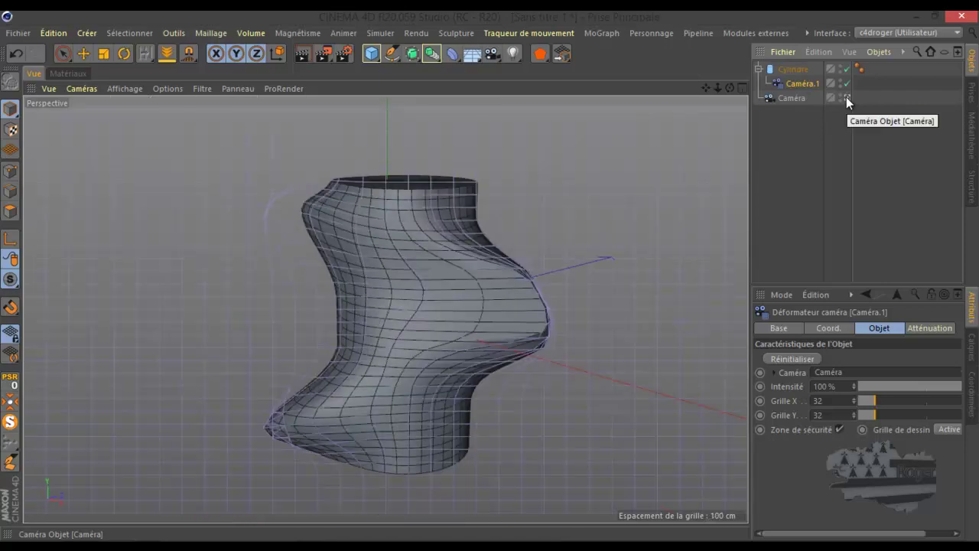
left_click_drag(483, 215, 517, 198)
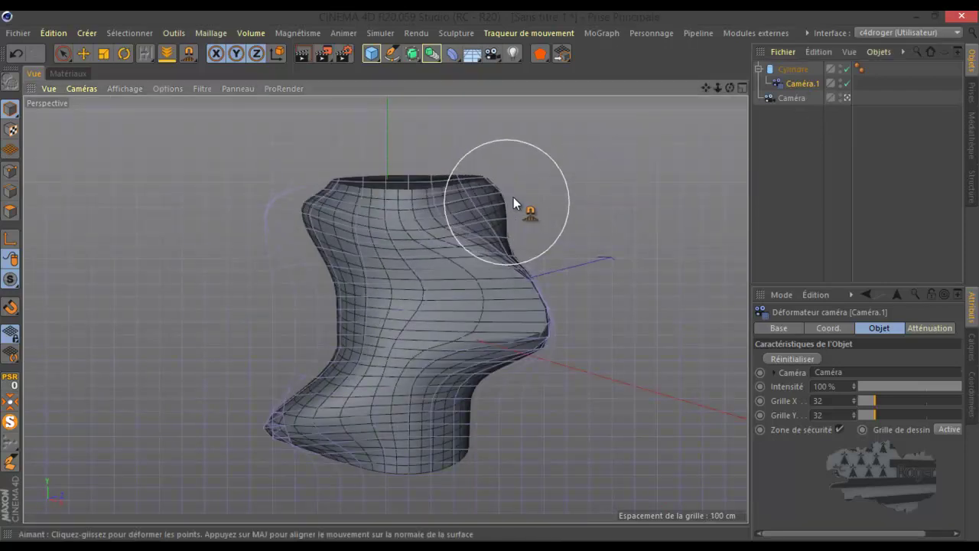
mouse_move(476, 305)
left_mouse_down()
mouse_move(492, 288)
mouse_move(466, 286)
mouse_move(451, 304)
mouse_move(475, 305)
mouse_move(443, 302)
mouse_move(553, 348)
mouse_move(535, 308)
mouse_move(518, 306)
mouse_move(513, 332)
mouse_move(517, 300)
mouse_move(544, 277)
mouse_move(378, 319)
mouse_move(313, 310)
left_mouse_up()
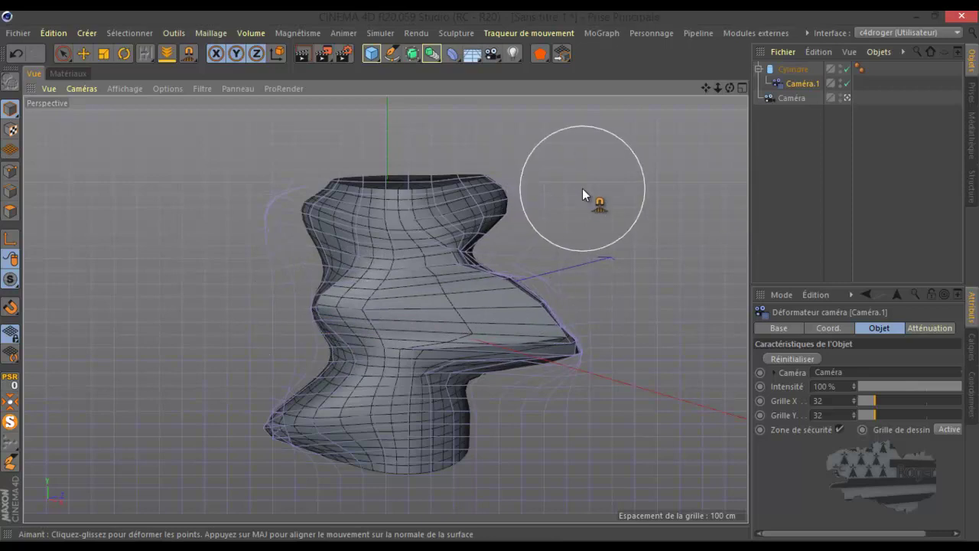
Render a preview of the reshaped vase, then disable the Caméra.1 deformer.
left_click(796, 85)
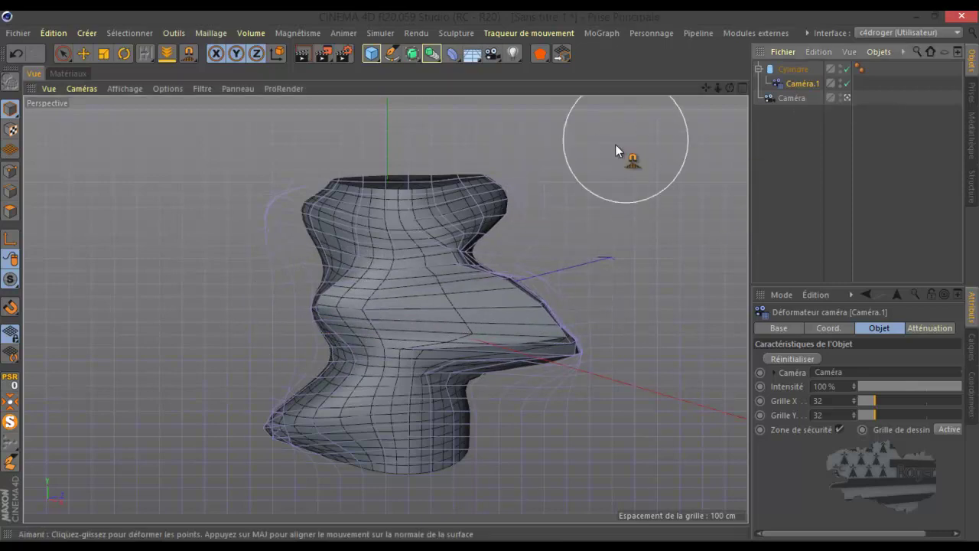
left_click(304, 56)
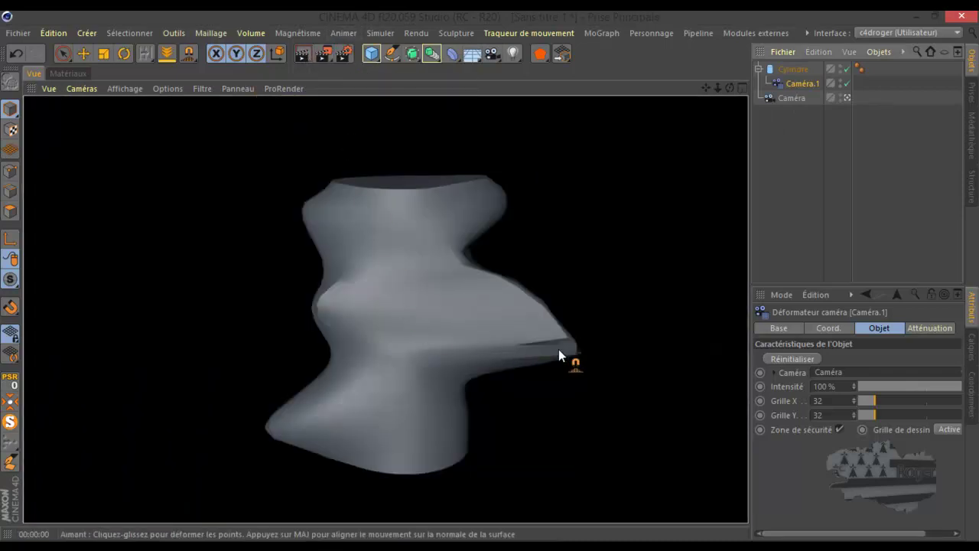
left_click(847, 83)
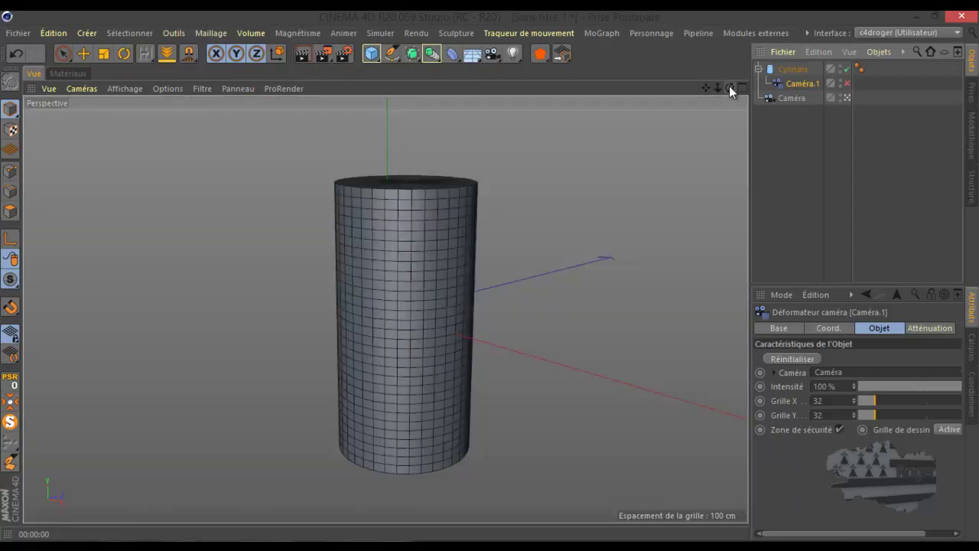
Re-enable Caméra.1 to restore the wavy shape, orbit the view, and reactivate the Magnet with M, I.
left_click_drag(729, 86, 489, 274)
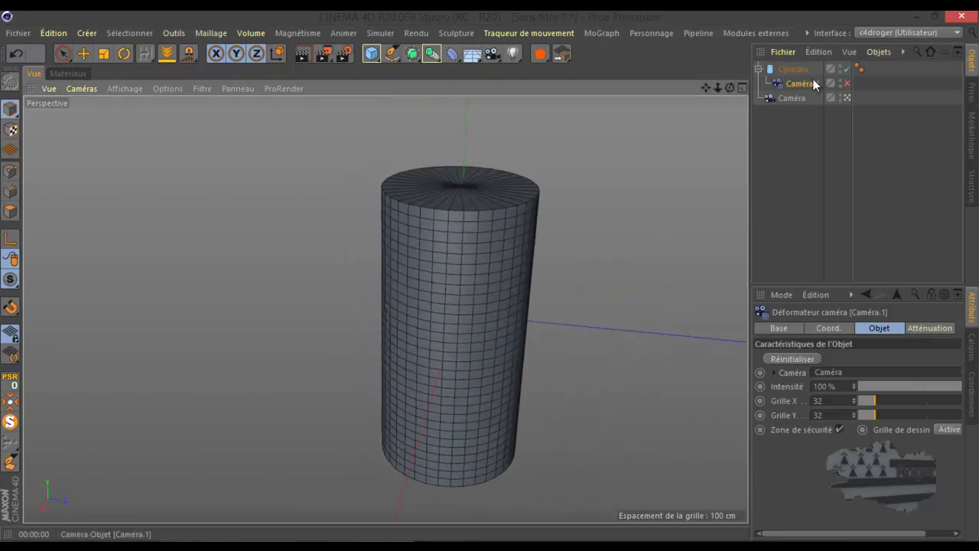
left_click(847, 84)
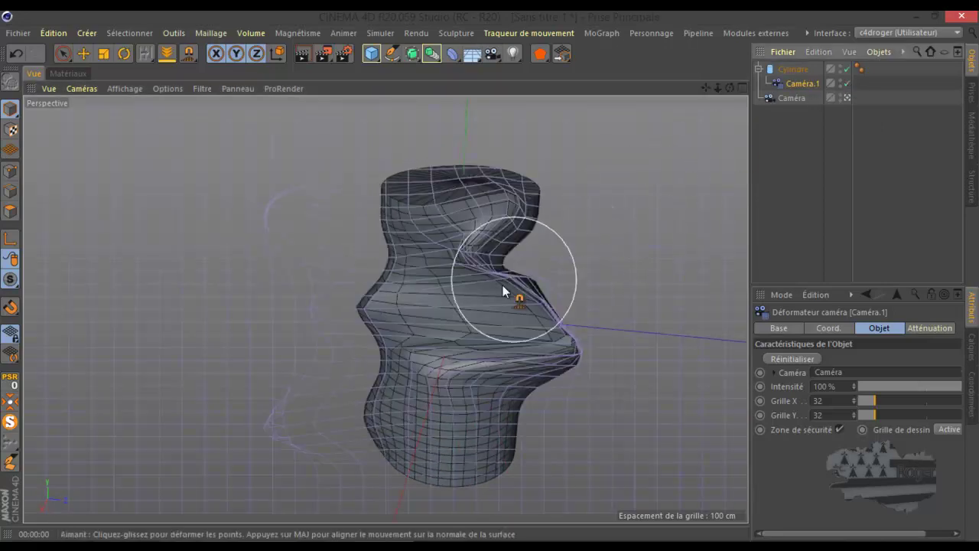
left_click_drag(729, 87, 491, 274)
key("m")
key("i")
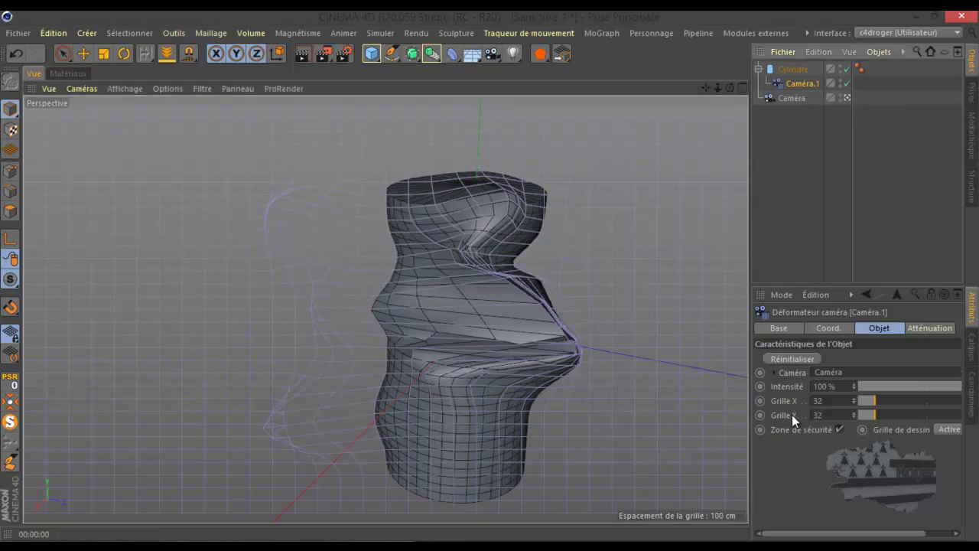
Drag Caméra.1's sliders to Intensité 85% and Grille X 30.
mouse_move(945, 387)
left_mouse_down()
mouse_move(860, 400)
mouse_move(972, 401)
left_mouse_up()
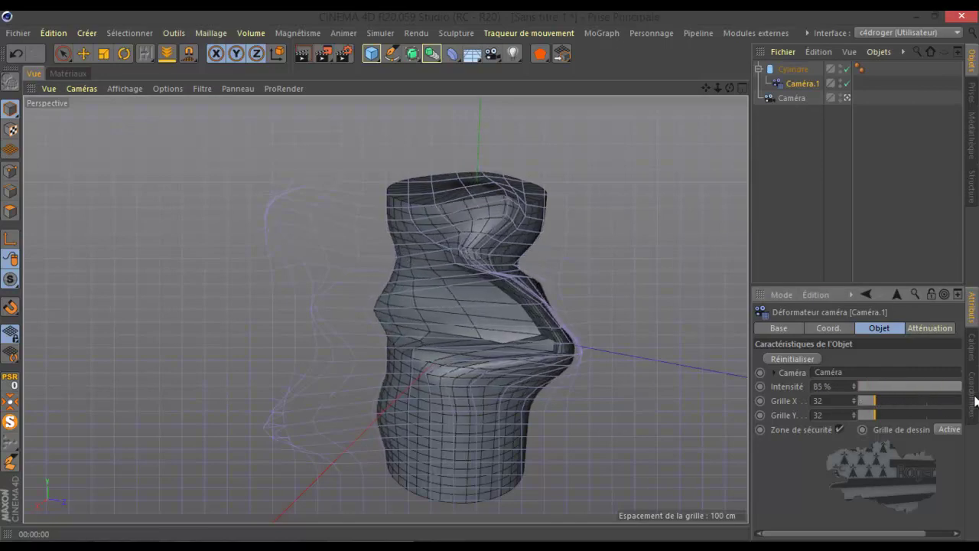
mouse_move(881, 401)
left_mouse_down()
mouse_move(910, 402)
mouse_move(859, 406)
mouse_move(874, 410)
left_mouse_up()
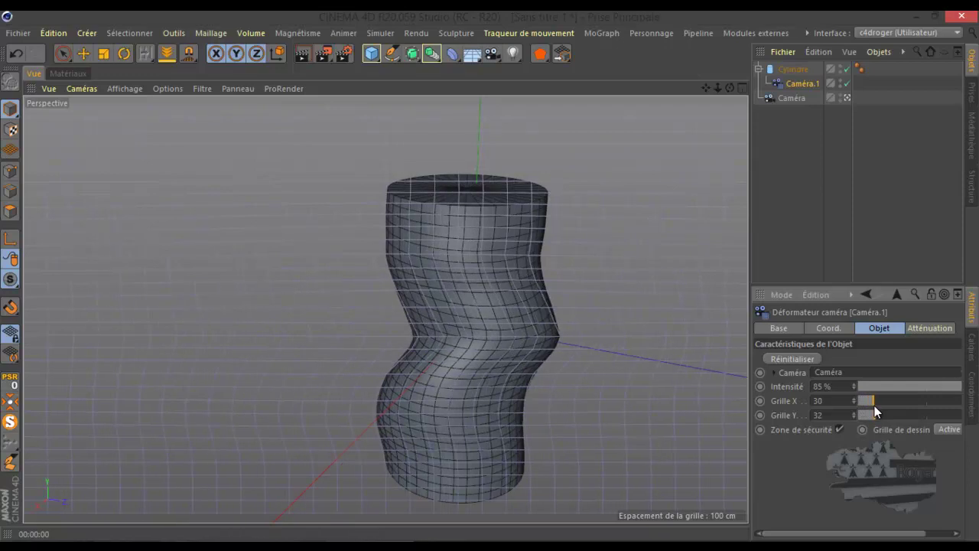
Turn off Zone de sécurité and pull the cylinder's upper sides outward with the Magnet.
left_click(839, 430)
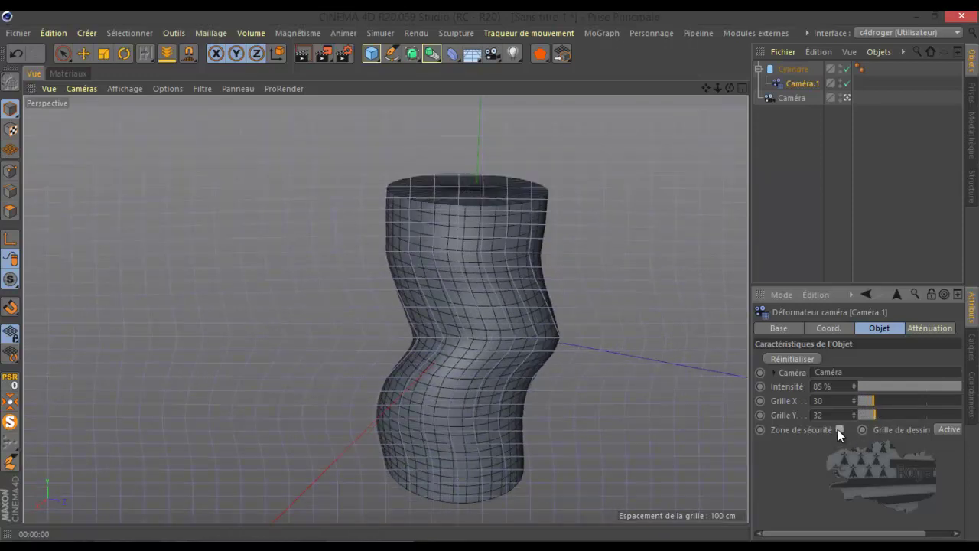
key("m")
key("i")
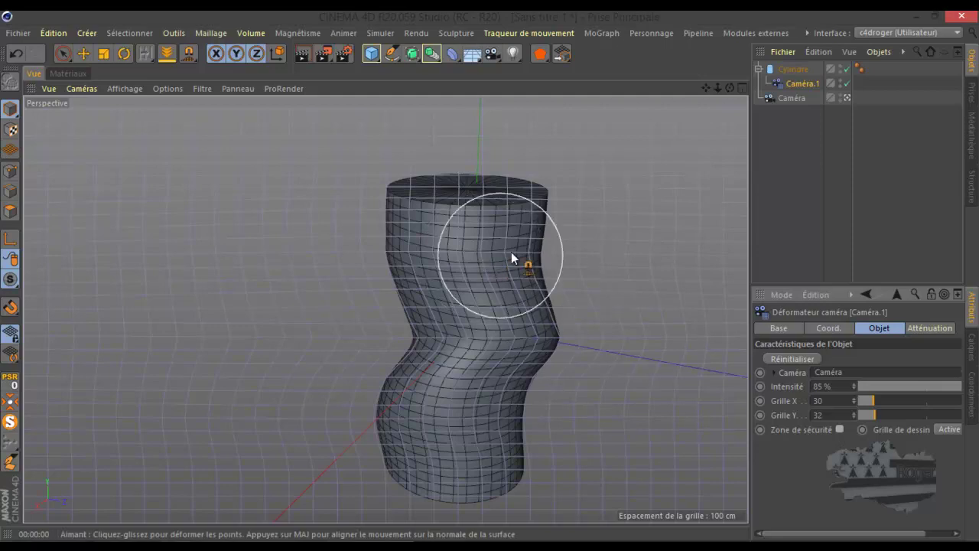
left_click_drag(547, 224, 553, 219)
mouse_move(429, 244)
left_mouse_down()
mouse_move(395, 230)
mouse_move(470, 192)
mouse_move(367, 233)
left_mouse_up()
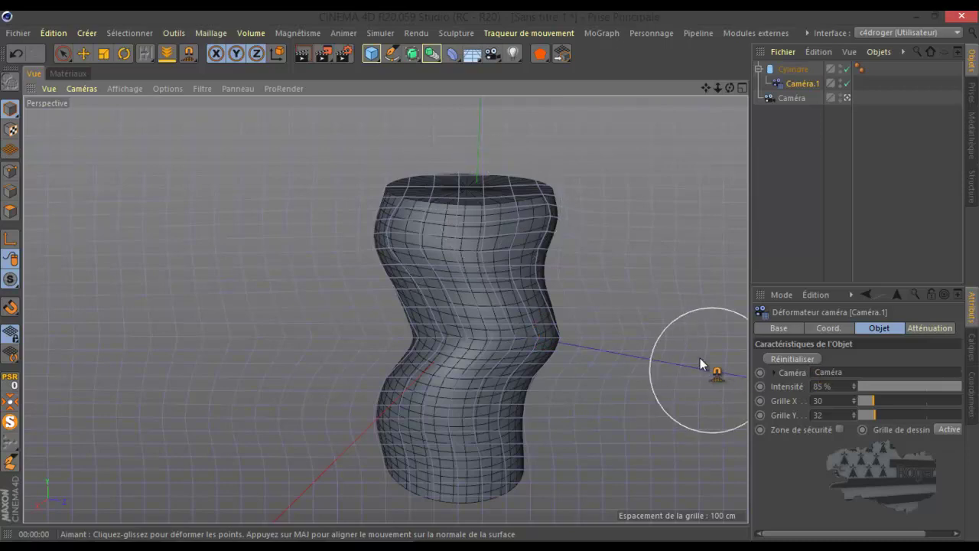
Reshape the vase's top rim and round out its lower bulge.
mouse_move(471, 196)
left_mouse_down()
mouse_move(471, 167)
mouse_move(441, 160)
left_mouse_up()
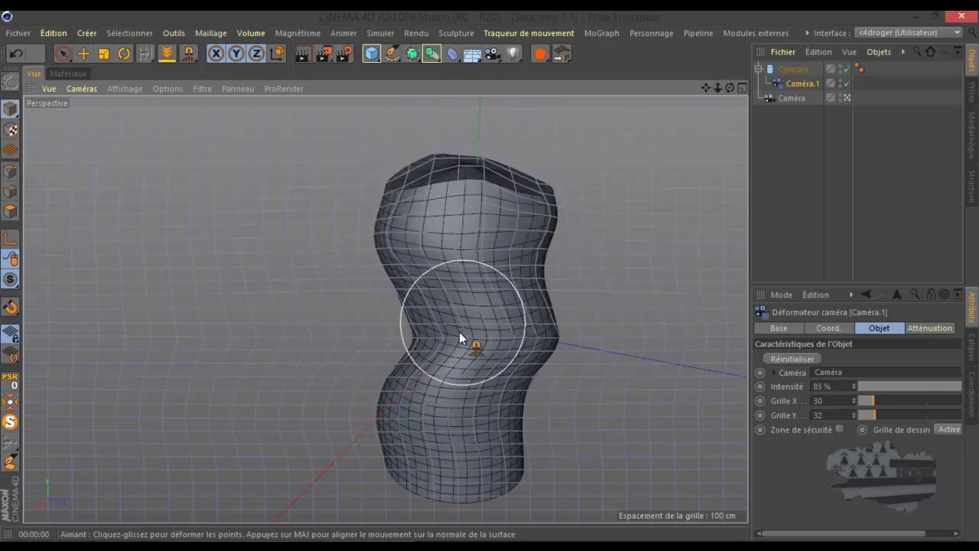
left_click_drag(407, 430, 372, 452)
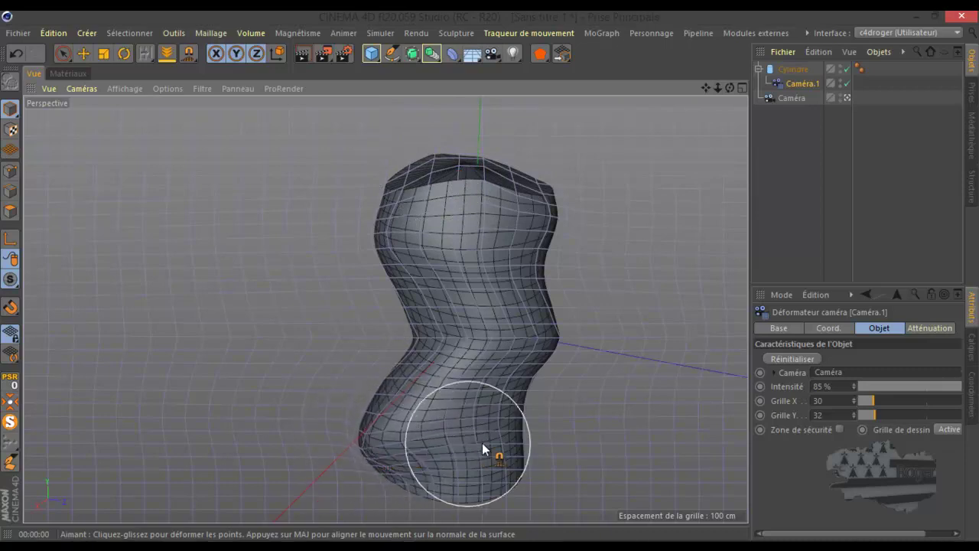
left_click_drag(475, 448, 544, 456)
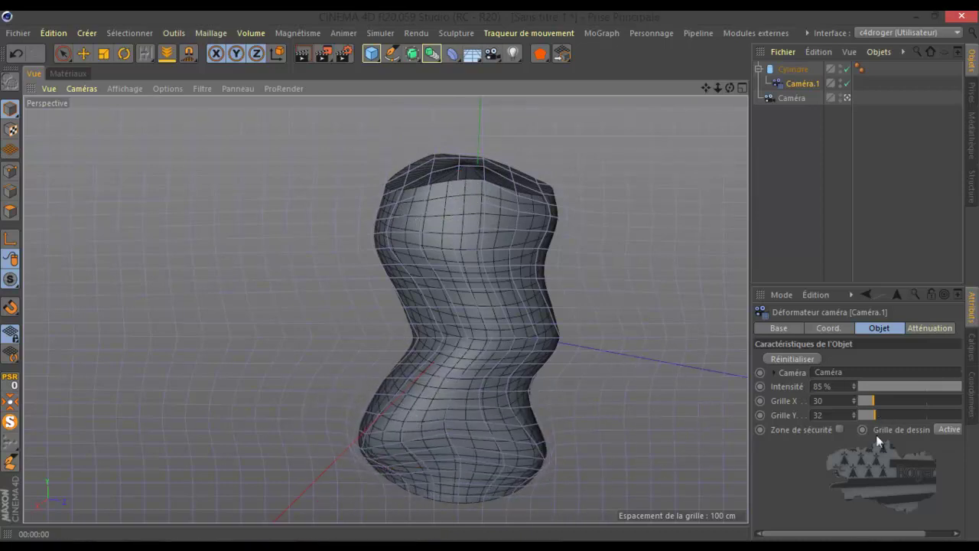
Re-enable Zone de sécurité, cycle Grille de dessin through Hiérarchie and Toujours back to Active, and show Atténuation.
left_click(839, 429)
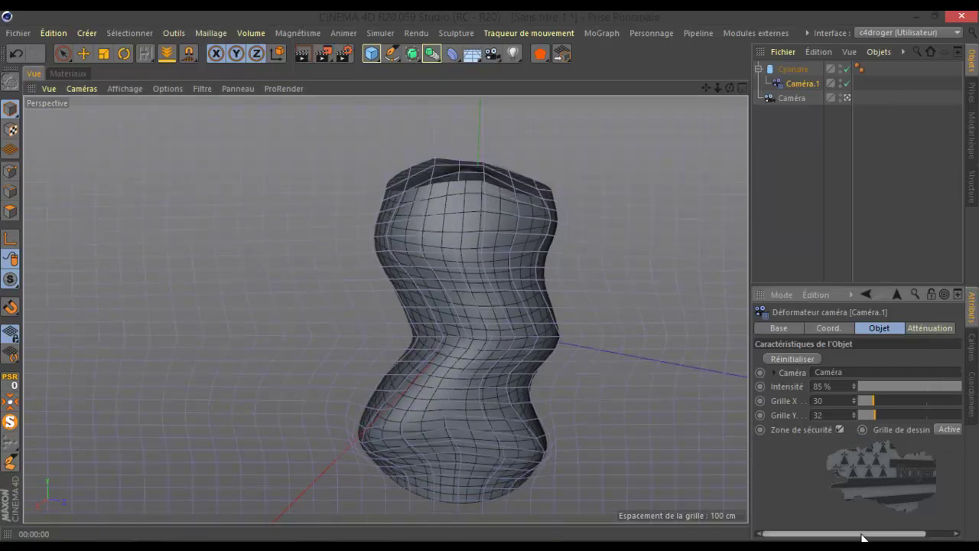
left_click_drag(863, 534, 891, 537)
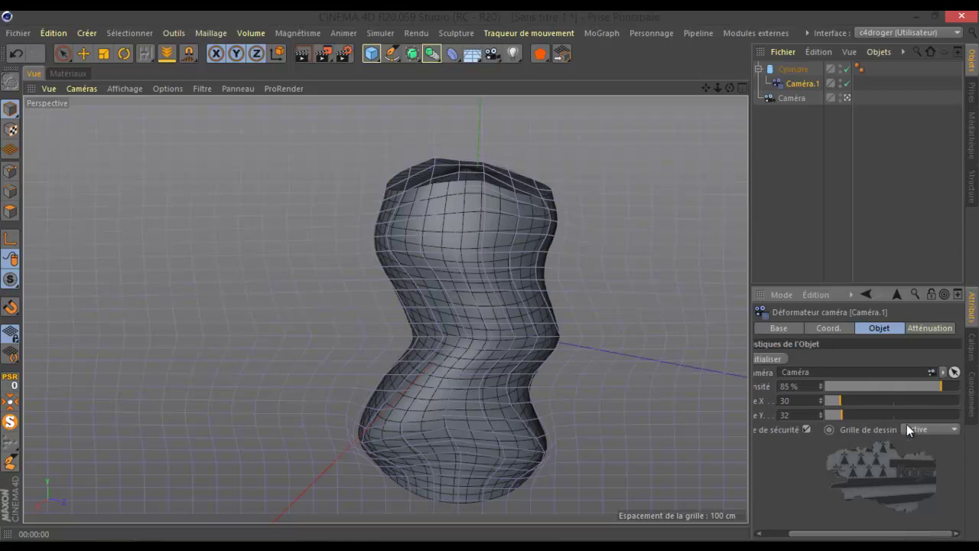
left_click(927, 428)
left_click(932, 473)
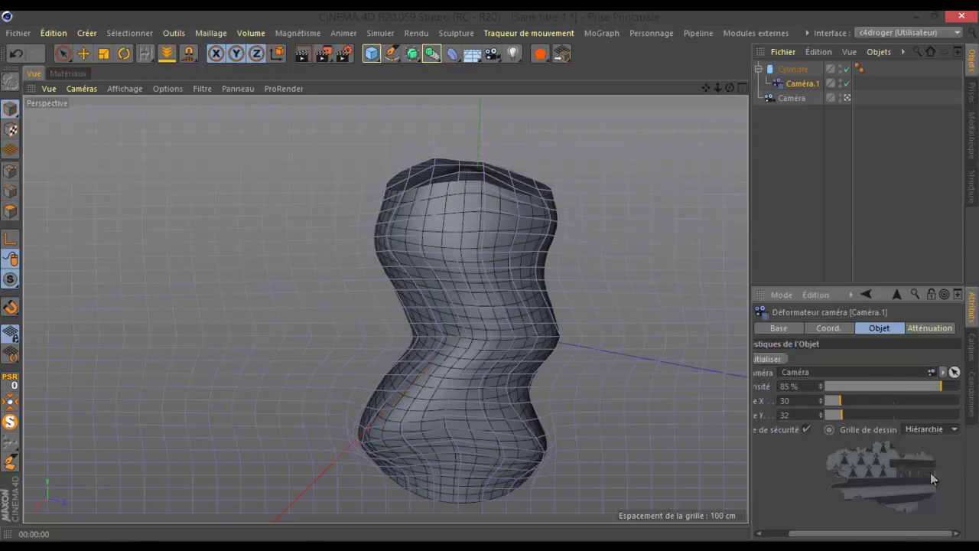
left_click(930, 431)
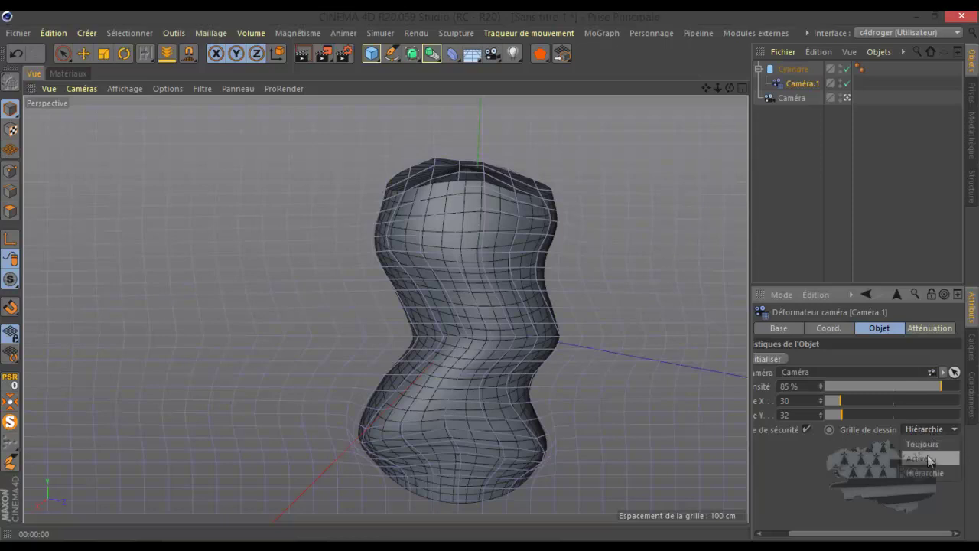
left_click(927, 445)
left_click(926, 429)
left_click(928, 459)
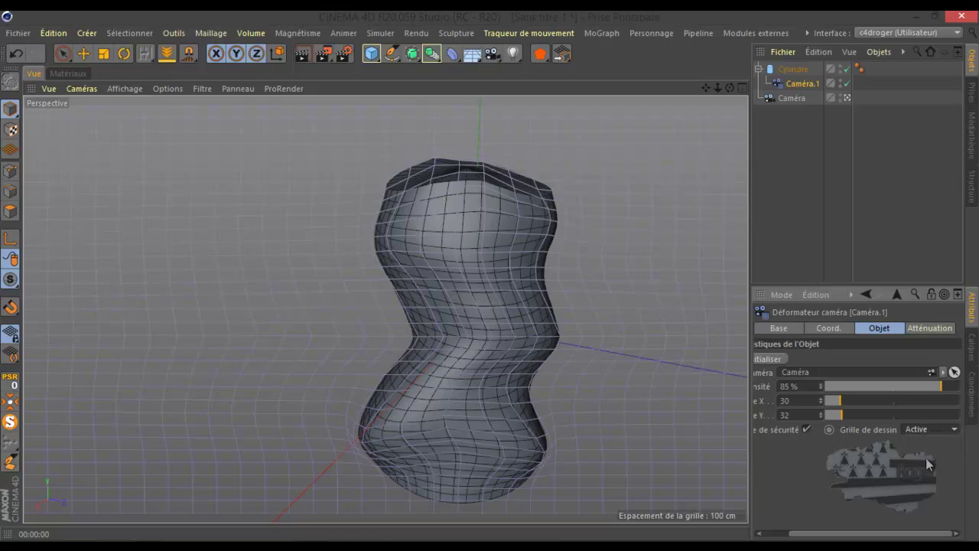
left_click(915, 328)
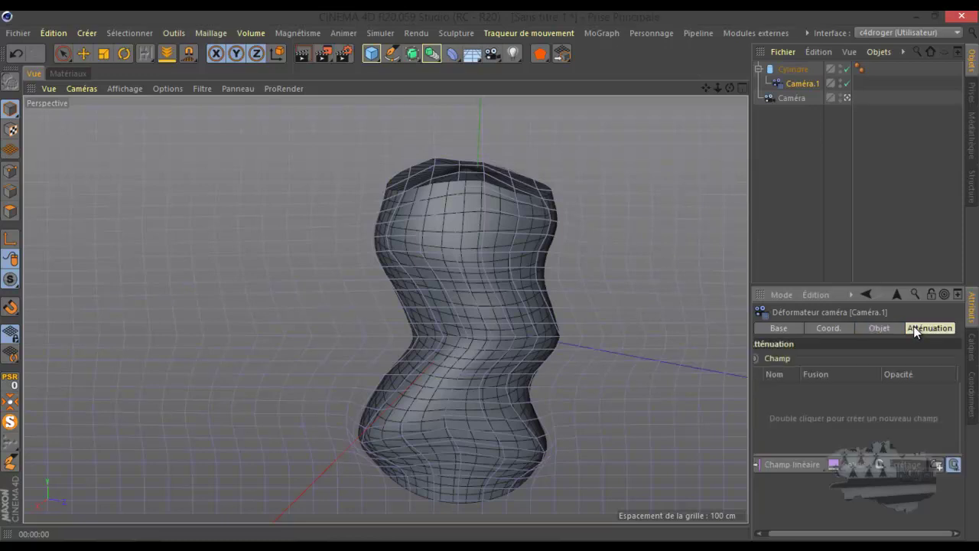
Add a Champ linéaire to Caméra.1's falloff and re-centre the cylinder in the view.
left_click(793, 463)
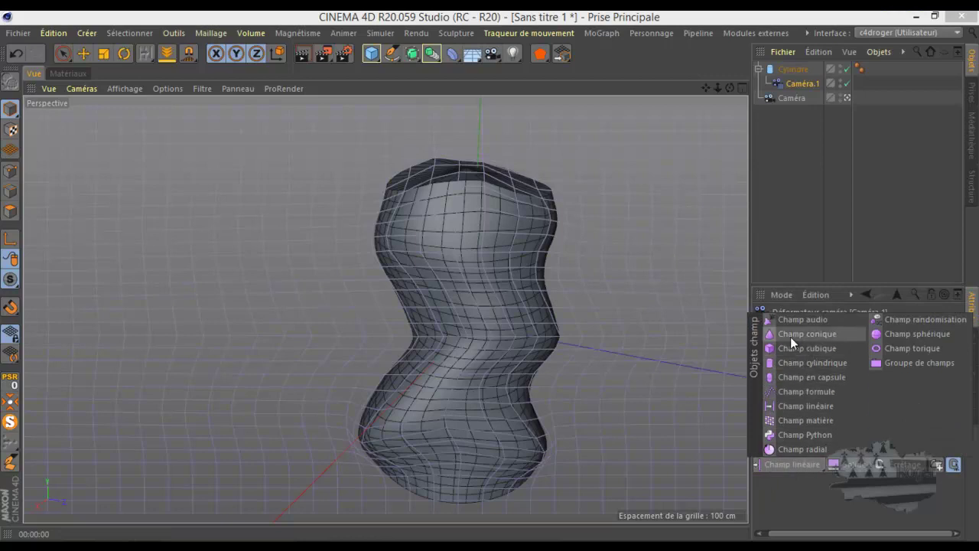
left_click(799, 408)
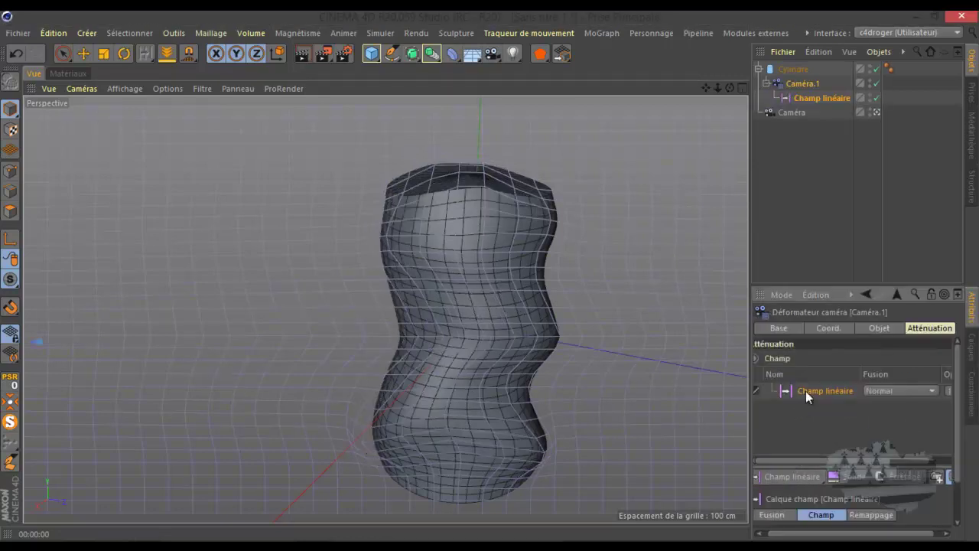
left_click(806, 99)
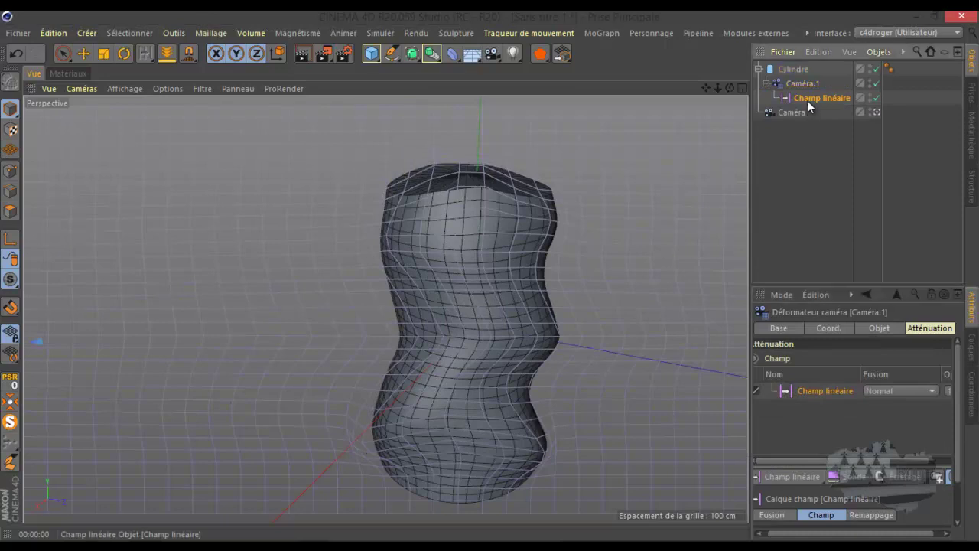
left_click(10, 132)
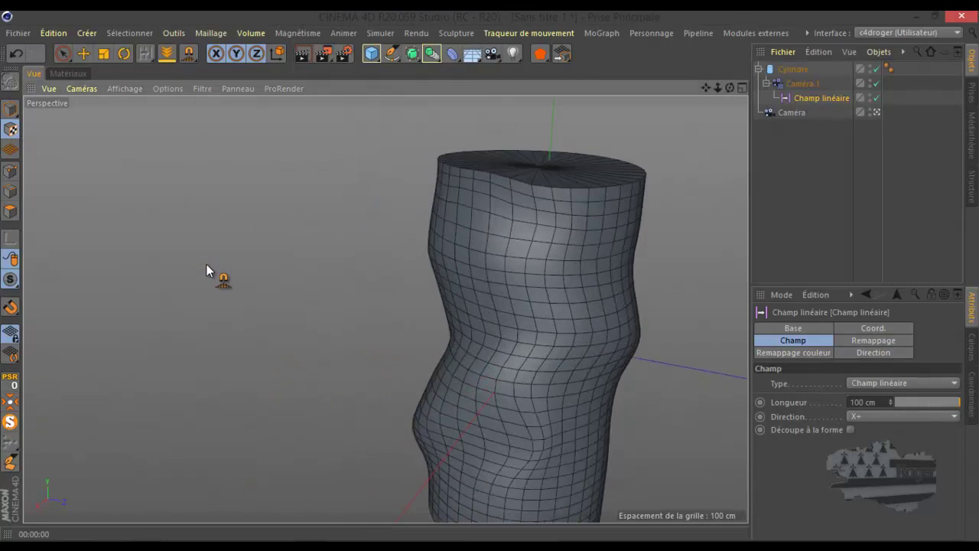
left_click_drag(814, 95, 397, 300)
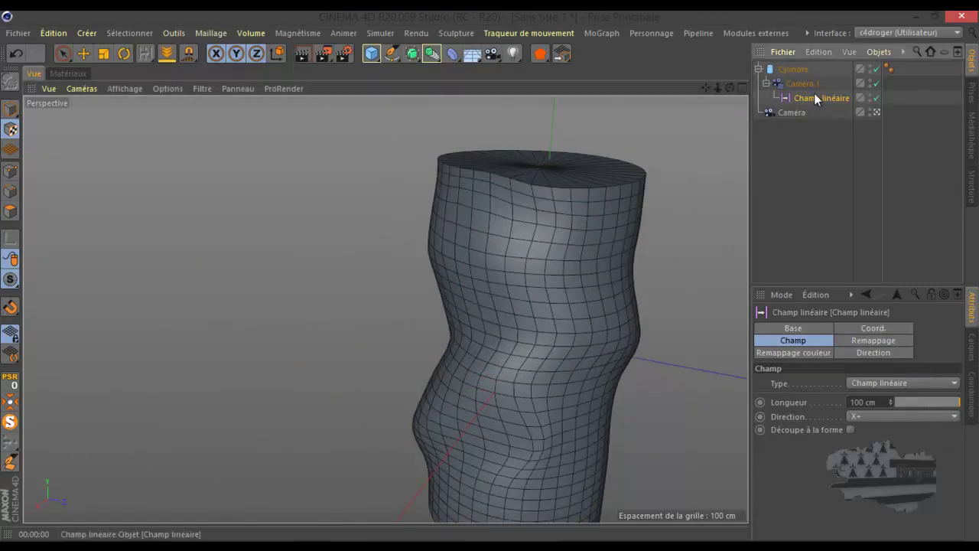
left_click(84, 53)
left_click_drag(413, 279, 543, 225, "alt")
left_click_drag(704, 90, 489, 280)
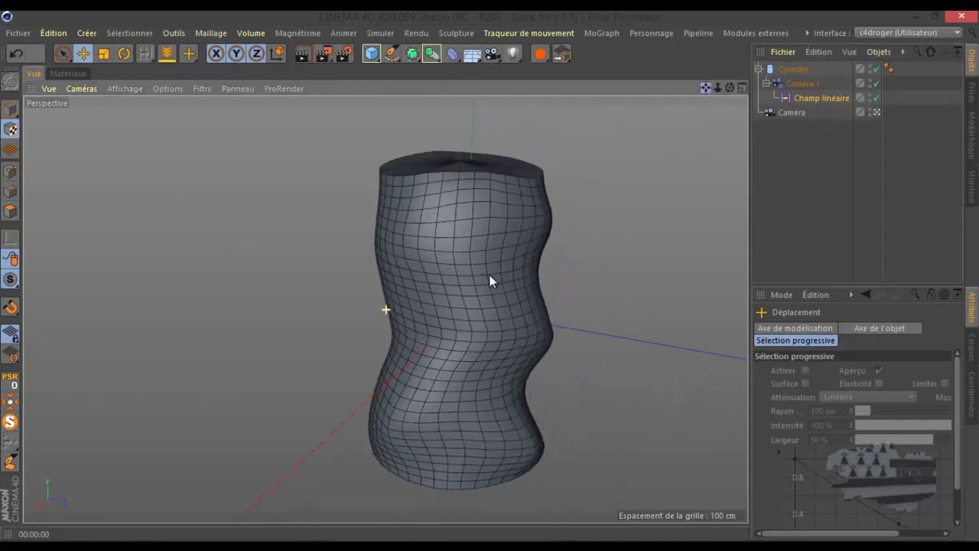
Tick Découpe à la forme on the linear field and reselect Caméra.1.
left_click(812, 98)
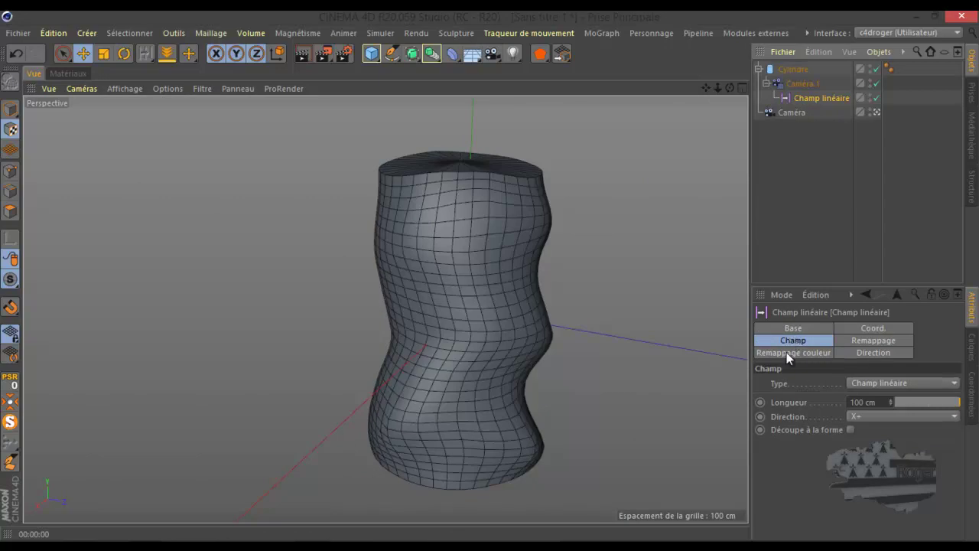
left_click(849, 430)
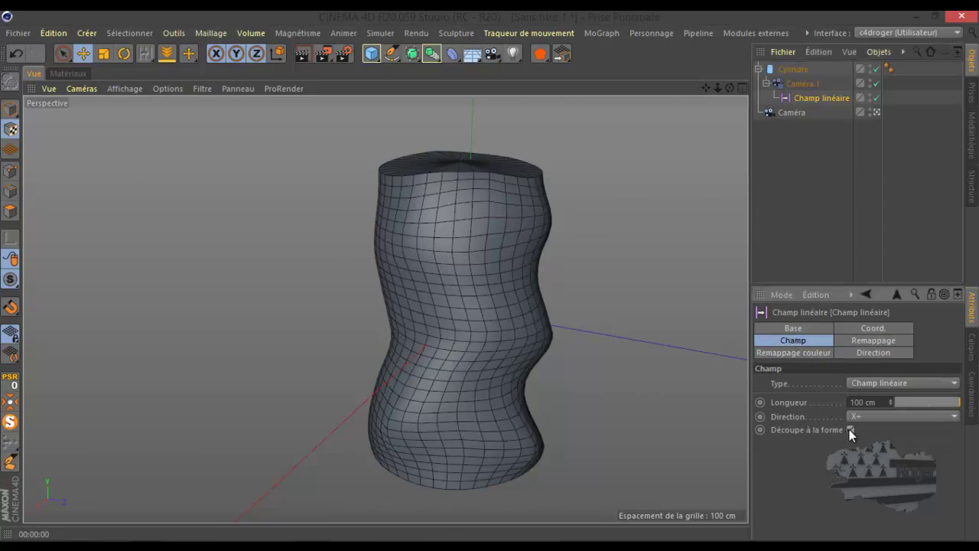
left_click(802, 83)
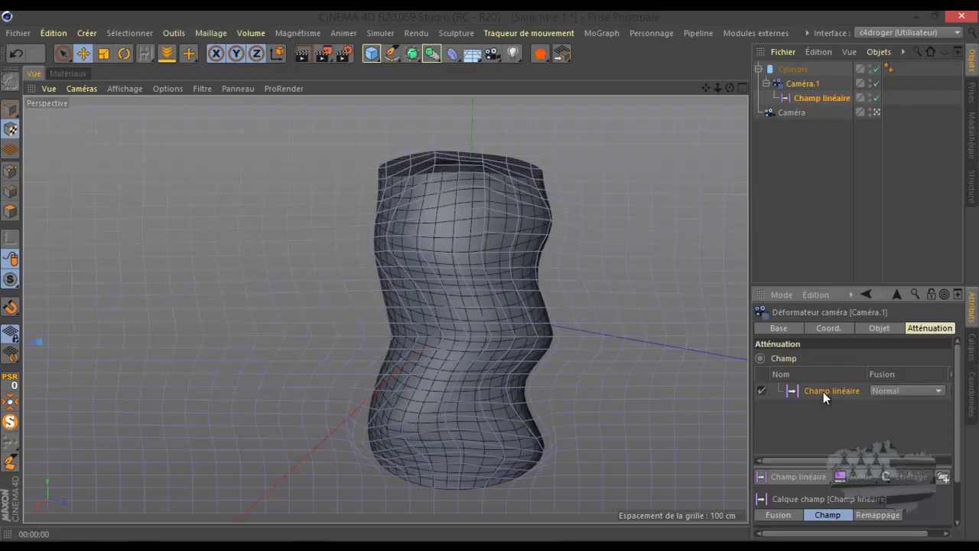
Replace the Champ linéaire with a Champ cubique in Caméra.1's falloff.
key("Delete")
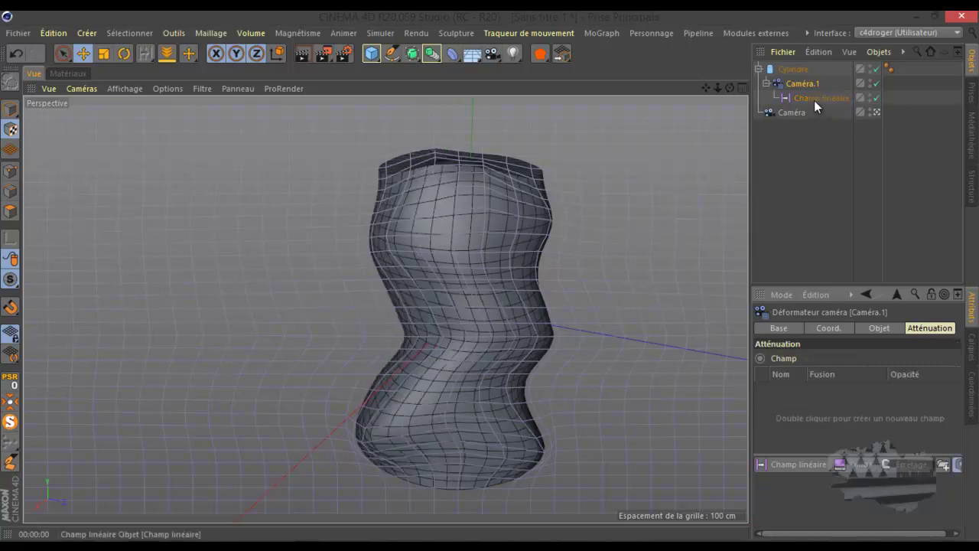
left_click(814, 99)
key("Delete")
left_click(800, 82)
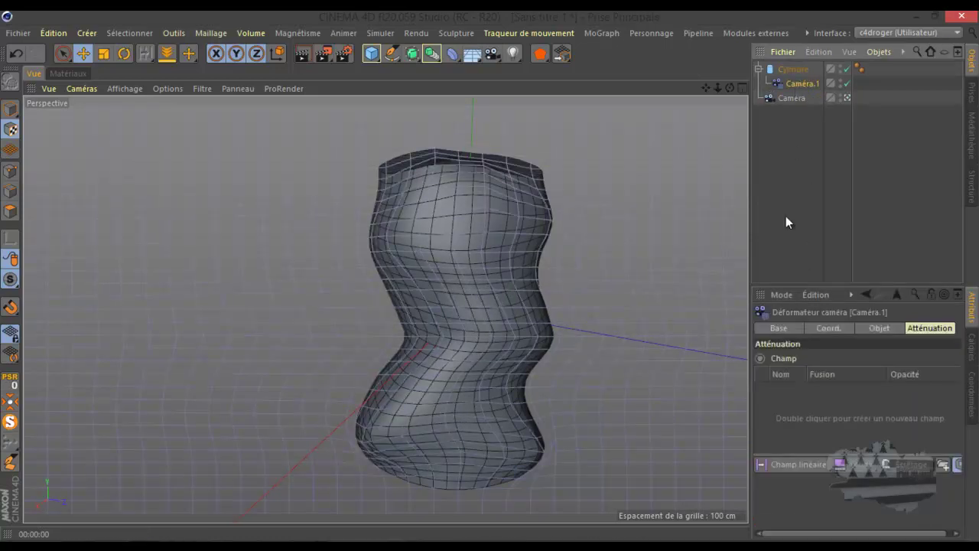
left_click(793, 463)
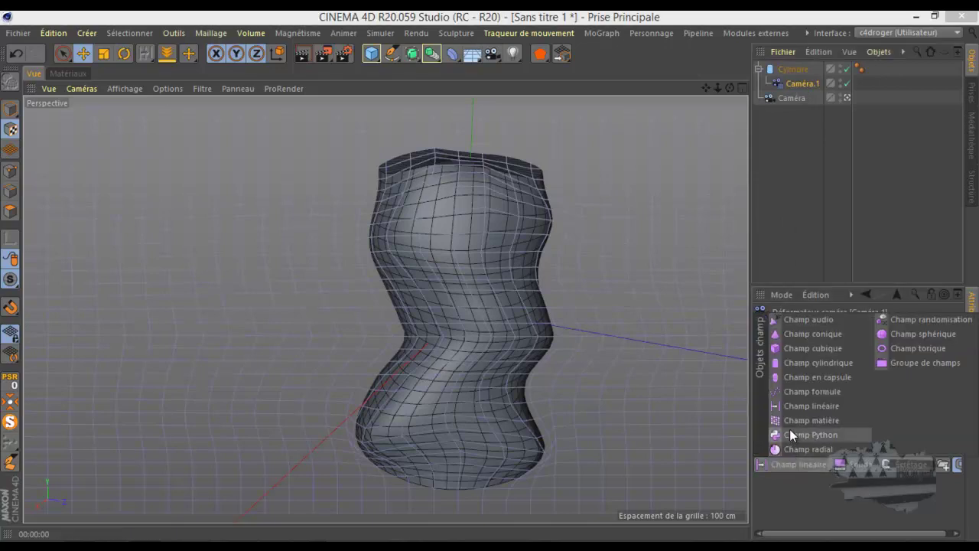
left_click(799, 349)
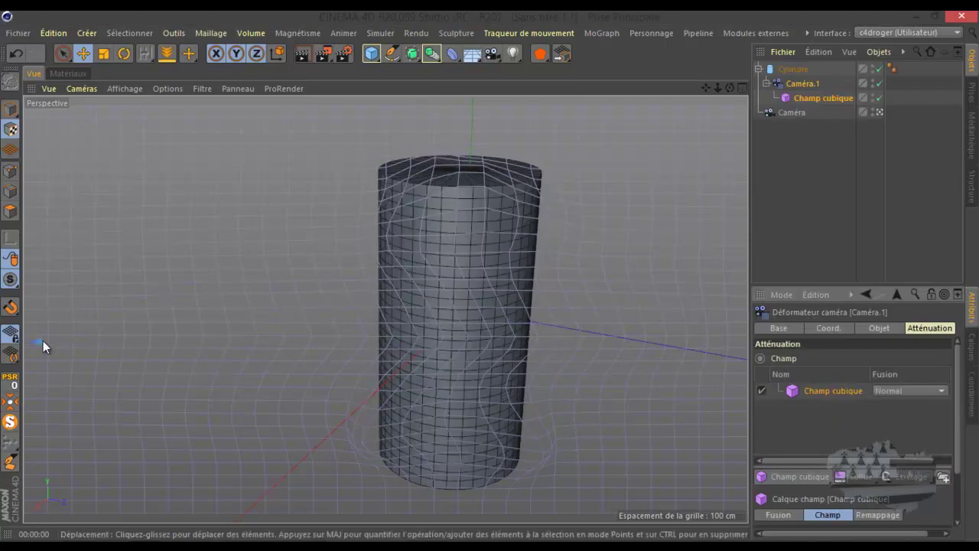
Zoom and orbit around the cylinder, then remove the Champ cubique from the falloff list.
scroll(41, 347, "down", 3)
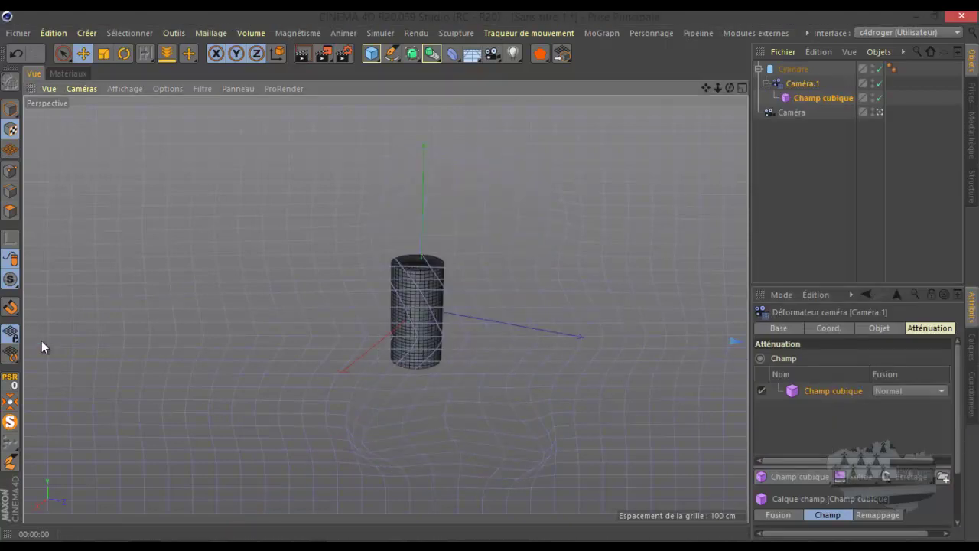
scroll(736, 344, "down", 2)
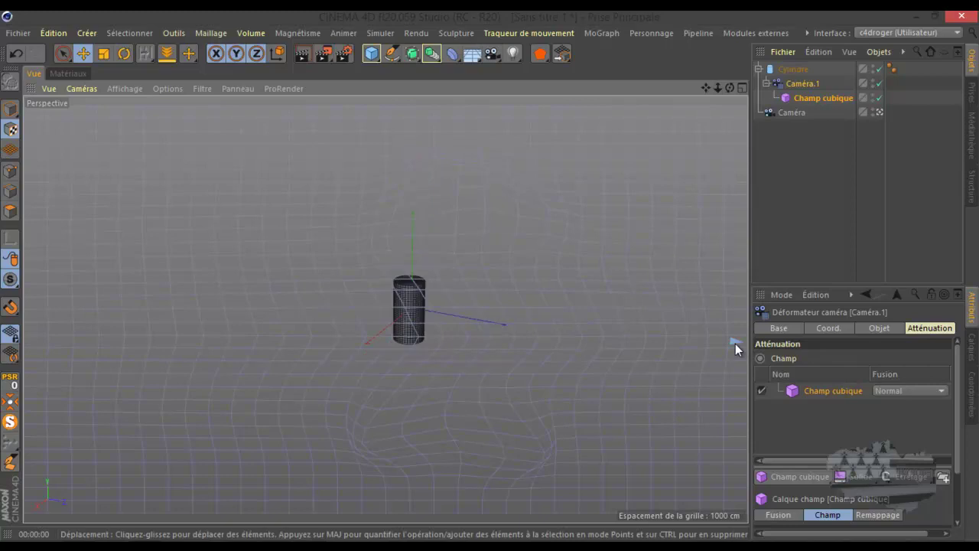
scroll(735, 343, "down", 1)
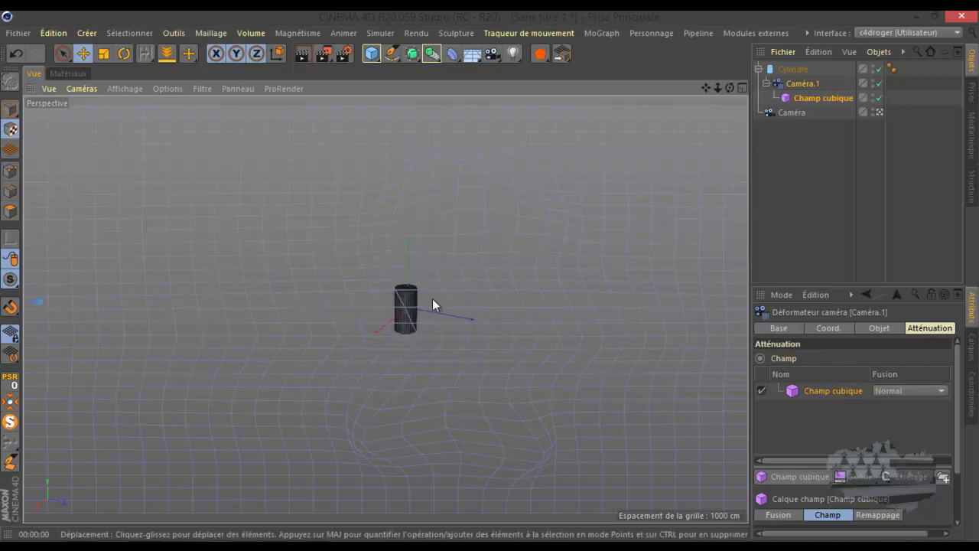
left_click_drag(413, 297, 397, 306)
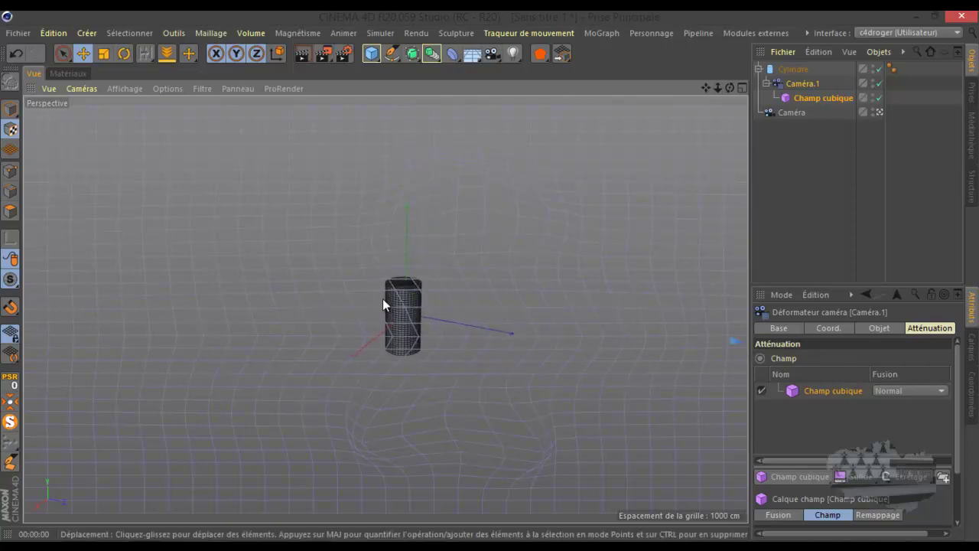
scroll(399, 307, "up", 2)
scroll(399, 307, "up", 1)
scroll(400, 307, "up", 1)
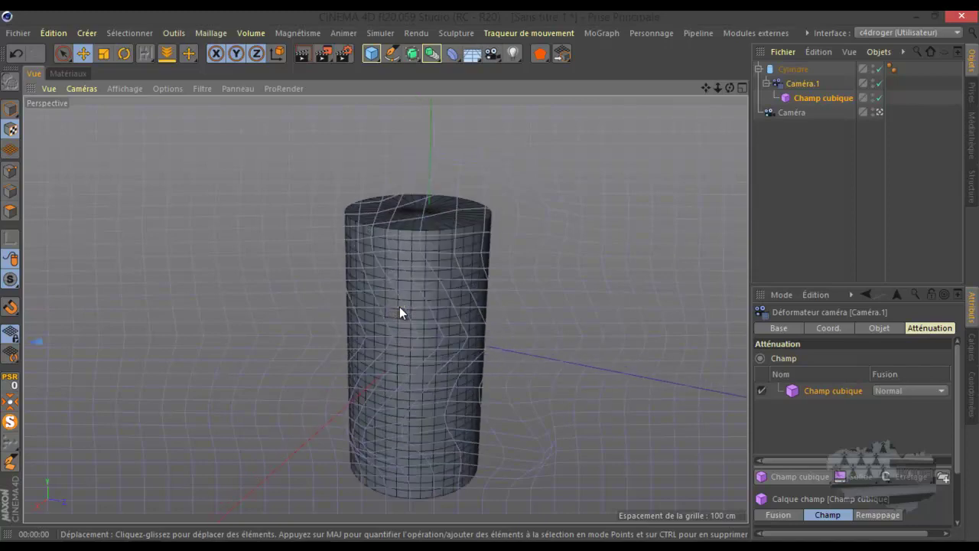
scroll(399, 307, "up", 1)
left_click_drag(727, 90, 490, 278)
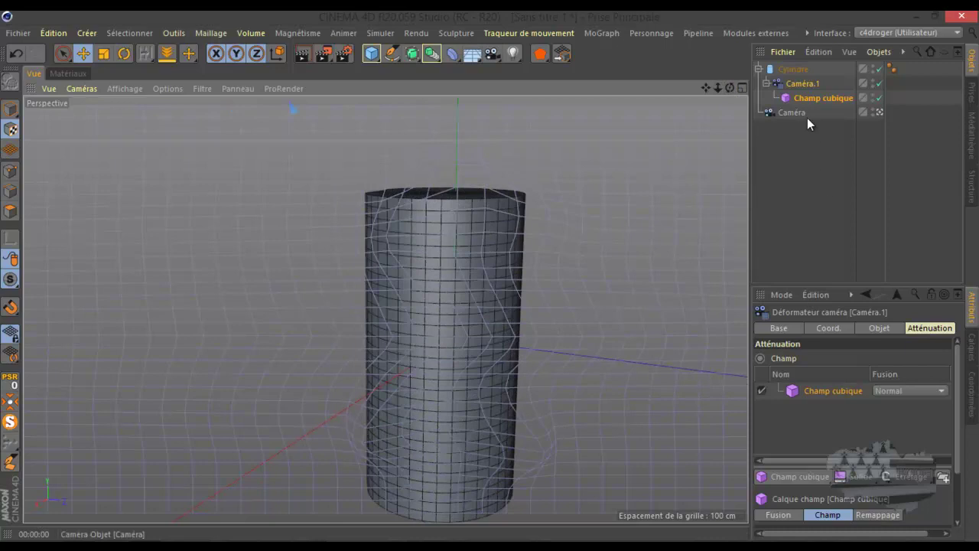
left_click(831, 387)
key("Delete")
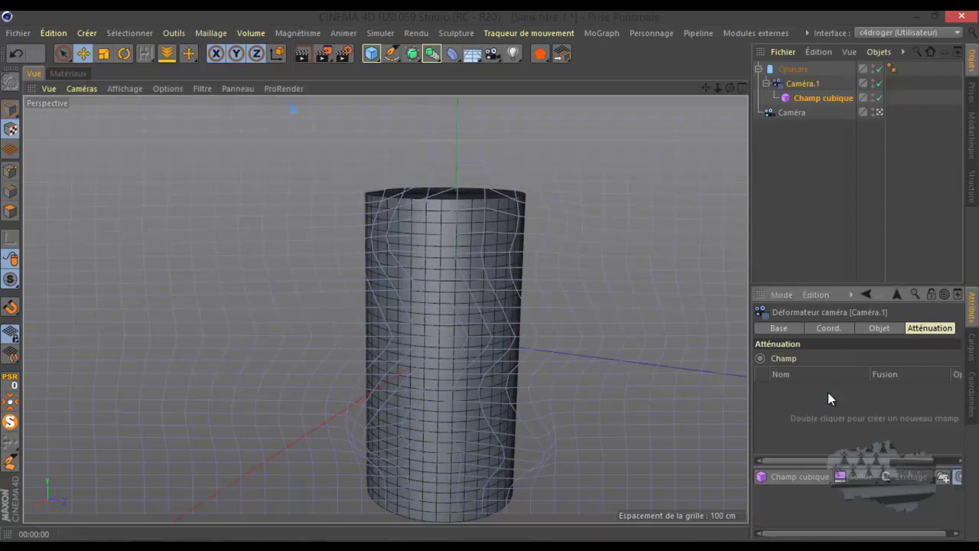
Delete the leftover Champ cubique field and check the Caméra.1 deformer.
left_click(812, 100)
key("Delete")
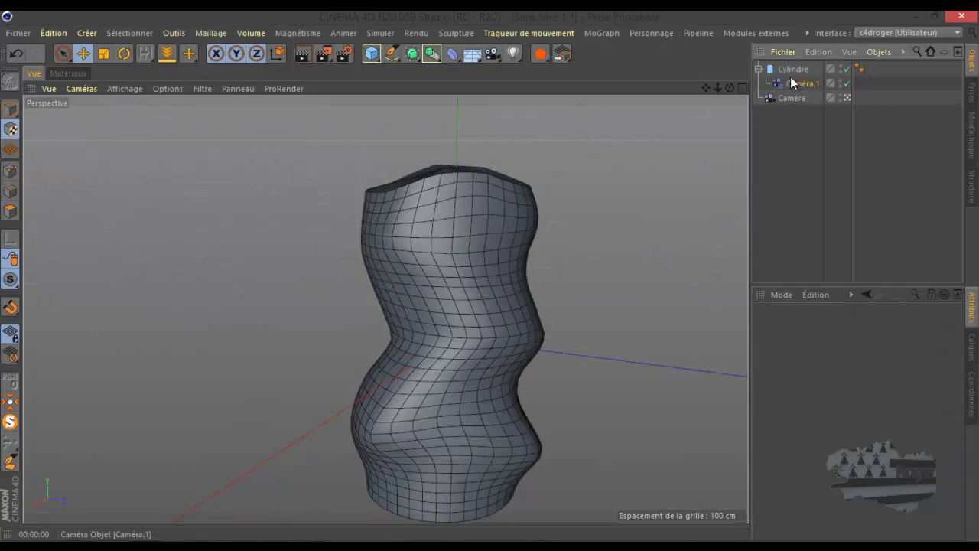
left_click(800, 83)
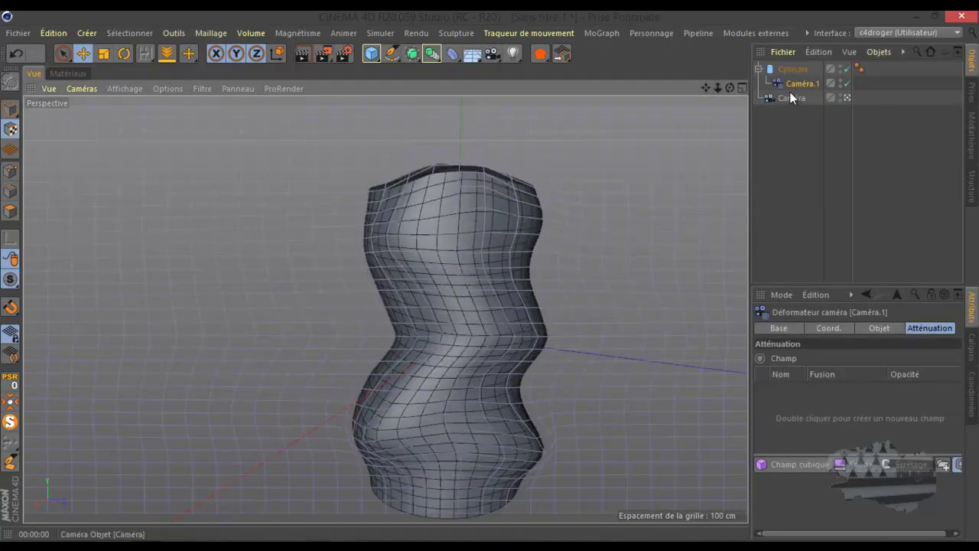
In Texture mode, slide Cylindre about 114 cm along Z, then adjust it along Y.
left_click(794, 70)
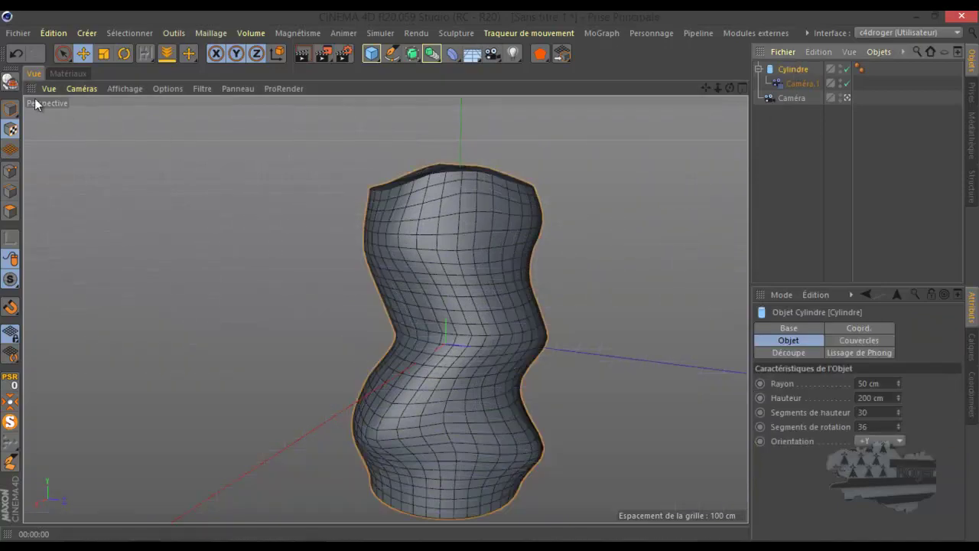
left_click(10, 131)
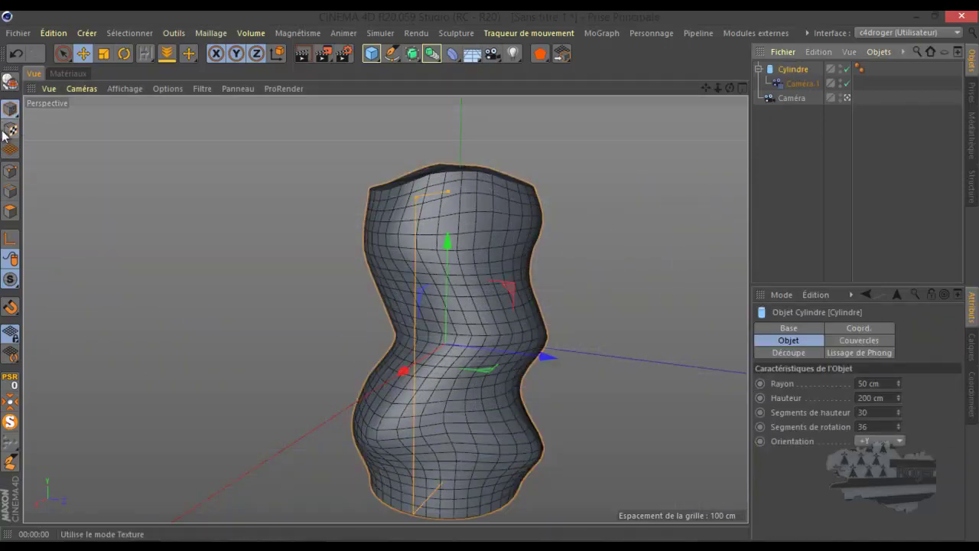
mouse_move(550, 358)
left_mouse_down()
mouse_move(308, 328)
mouse_move(150, 290)
mouse_move(533, 387)
mouse_move(705, 443)
mouse_move(560, 401)
left_mouse_up()
mouse_move(457, 237)
left_mouse_down()
mouse_move(464, 153)
mouse_move(470, 308)
mouse_move(456, 219)
mouse_move(461, 158)
mouse_move(454, 245)
mouse_move(452, 221)
left_mouse_up()
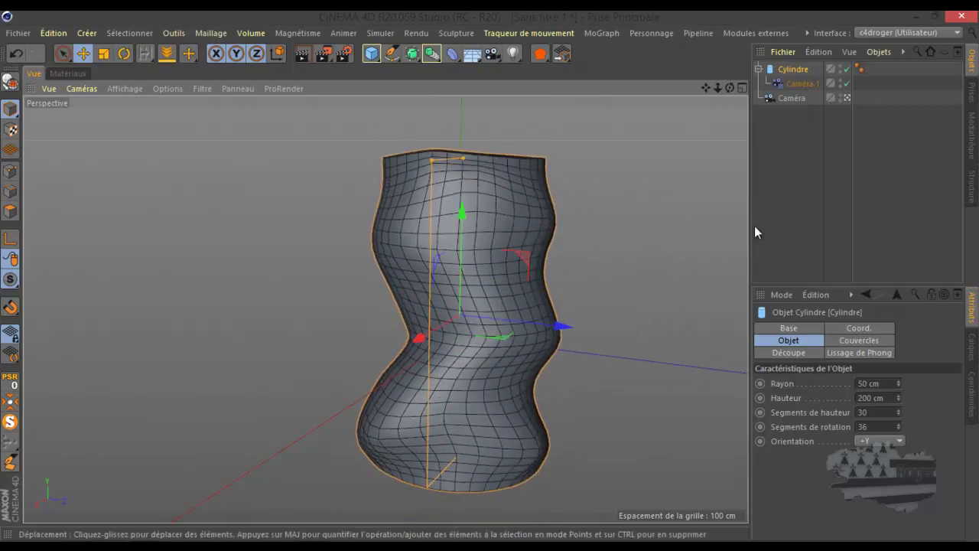
left_click(796, 205)
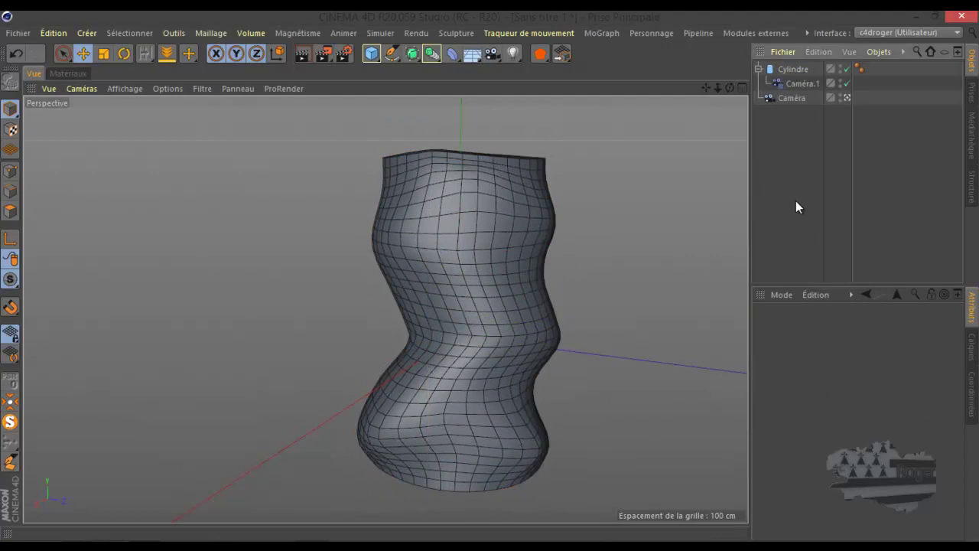
left_click(452, 53)
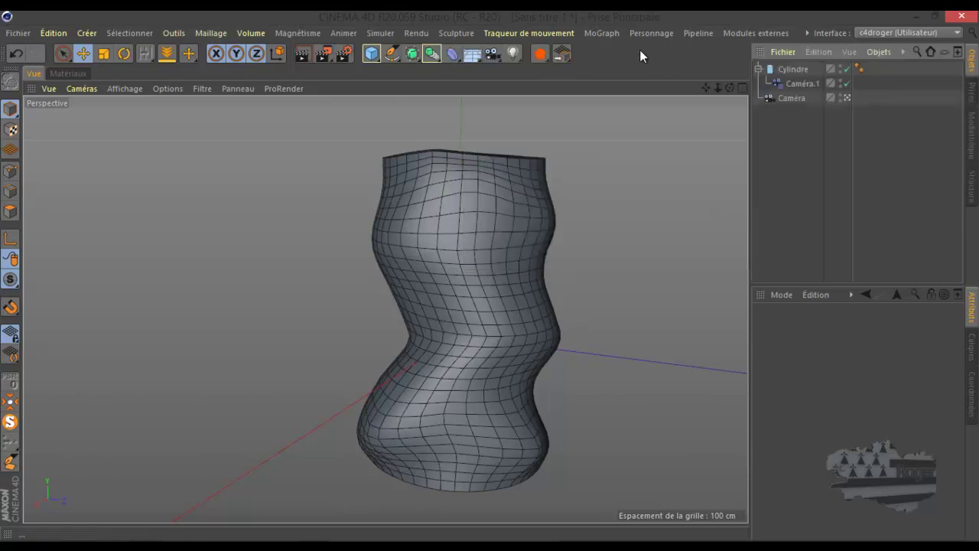
left_click(589, 32)
mouse_move(616, 55)
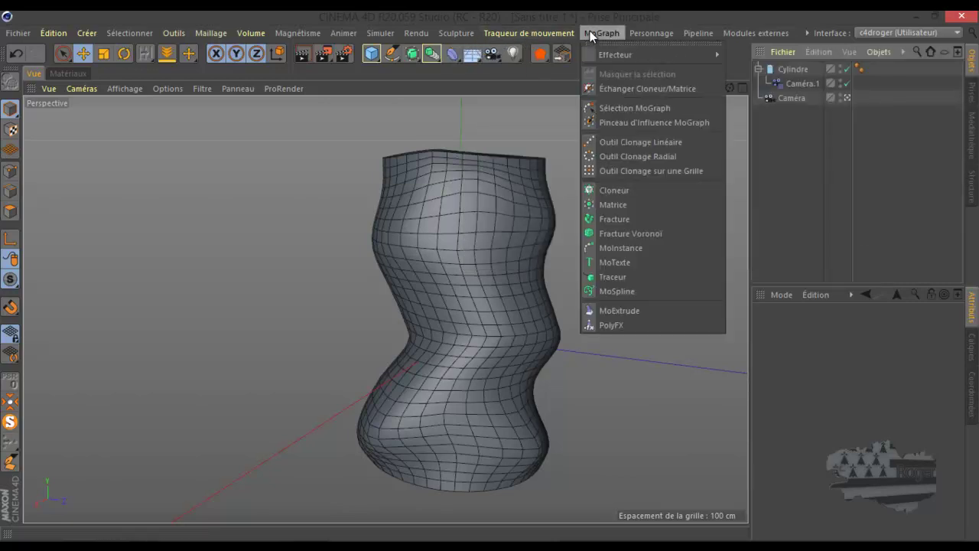